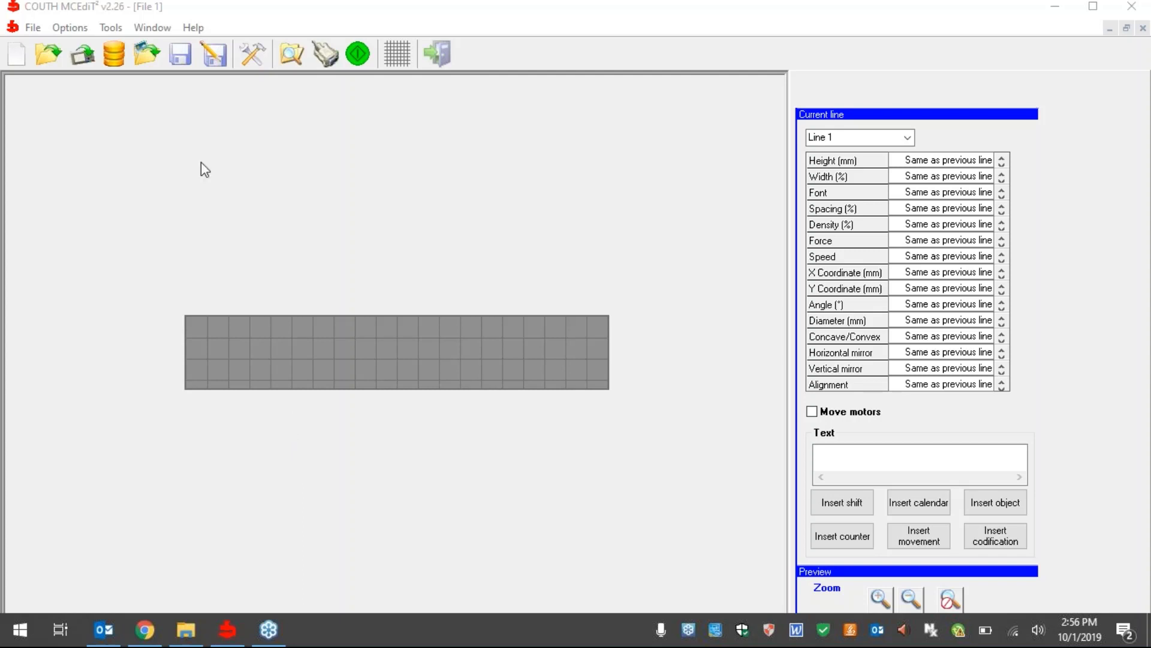
Set the machine and controller travel to X 090 mm and Y 060 mm.
click(77, 30)
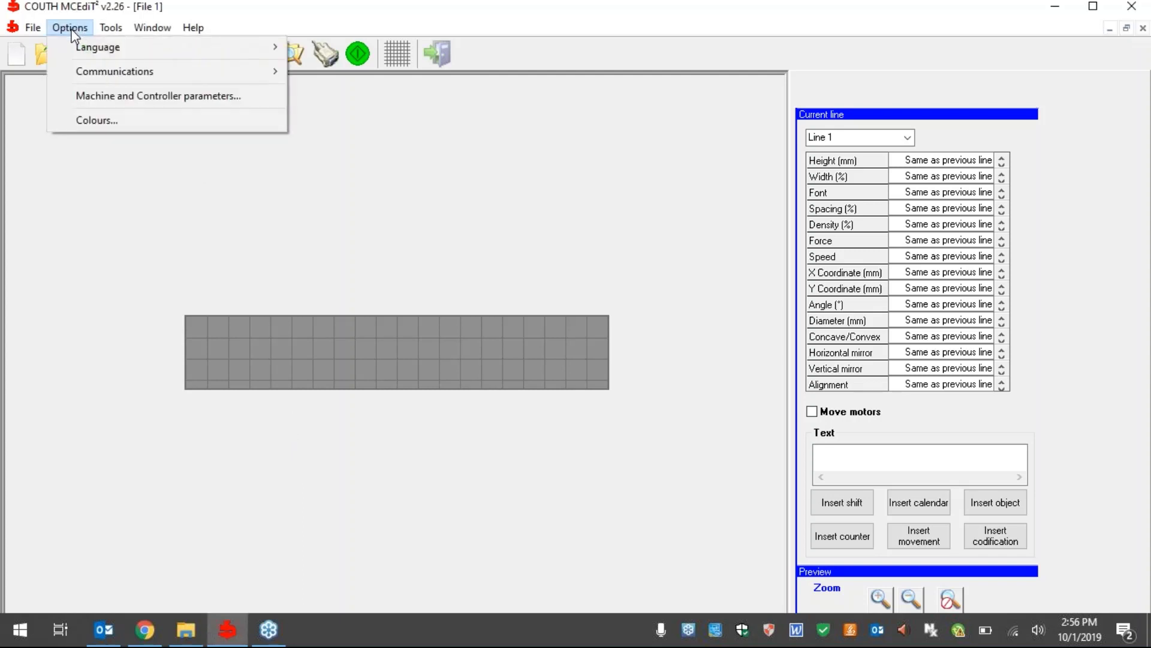
click(120, 97)
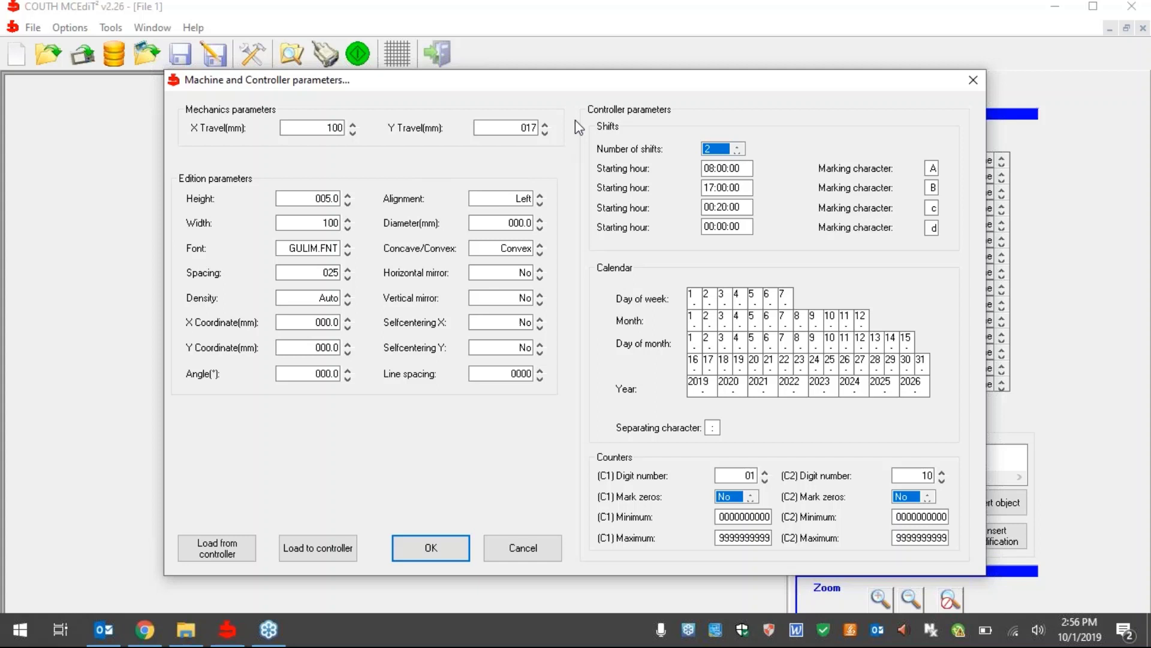
double_click(334, 128)
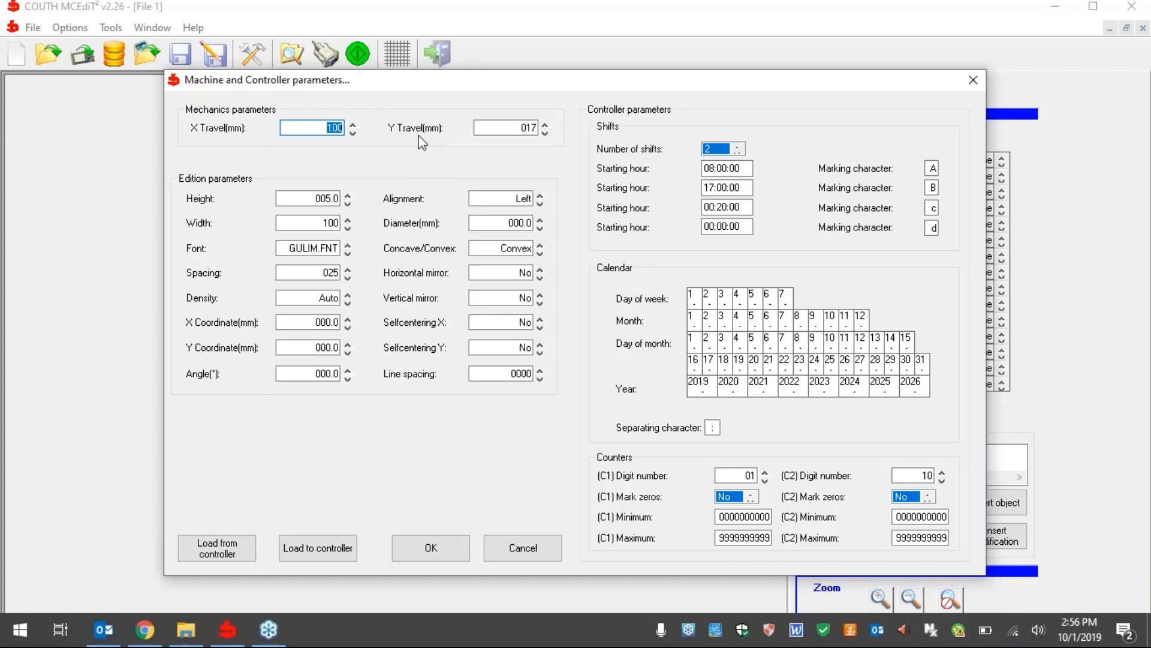
text(090)
key(Tab)
text(60)
key(Delete)
key(Delete)
key(Delete)
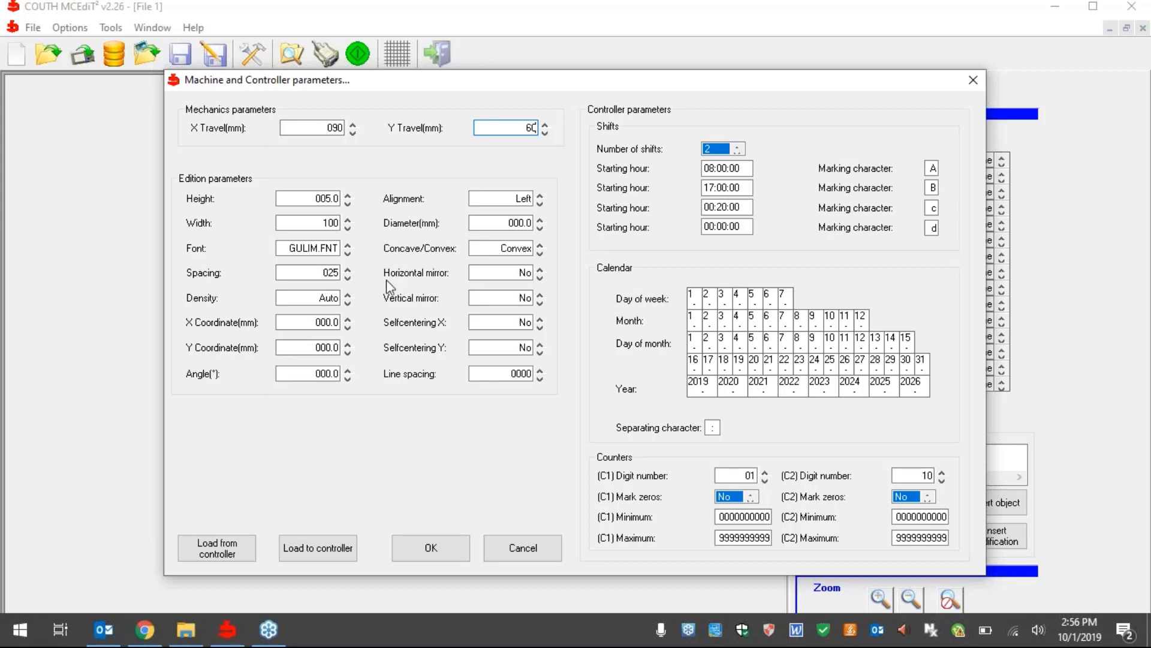
click(443, 539)
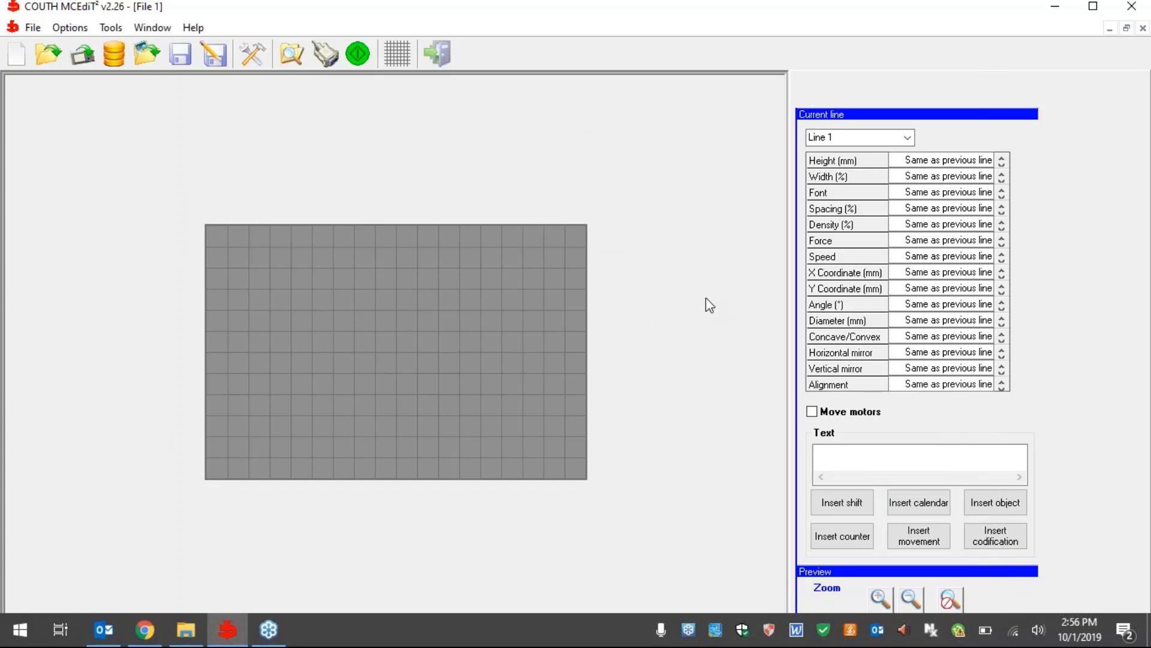
With Line 1 selected as the current line, enter the text MECCO.
click(863, 457)
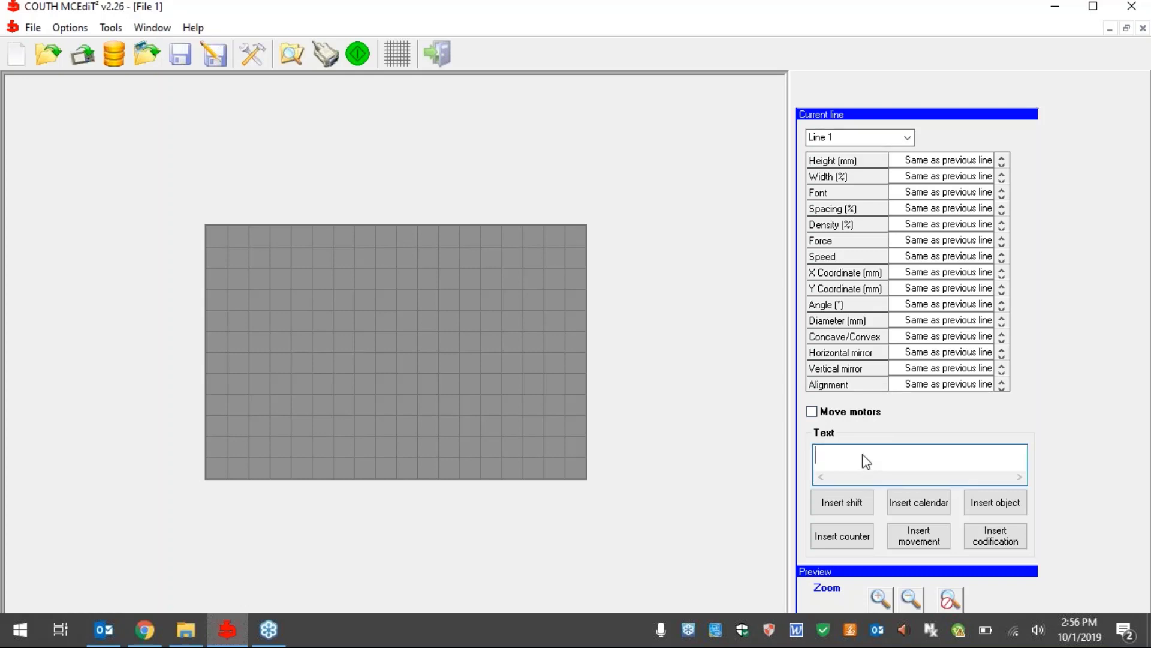
click(908, 137)
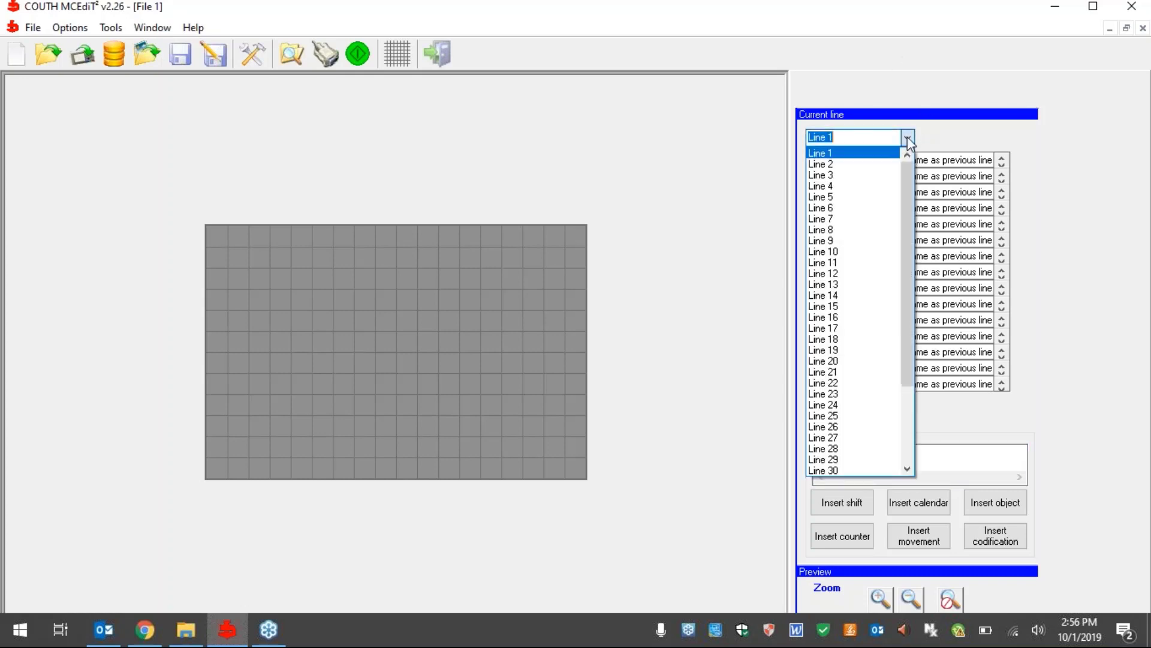
click(879, 153)
click(865, 458)
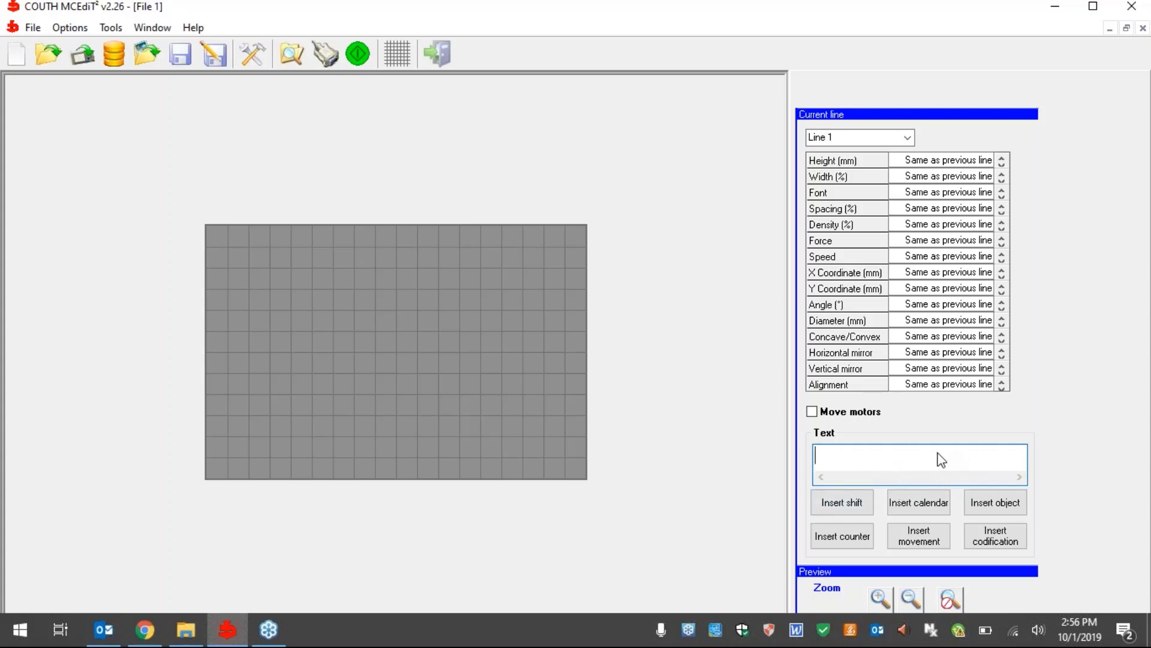
text(MECCO)
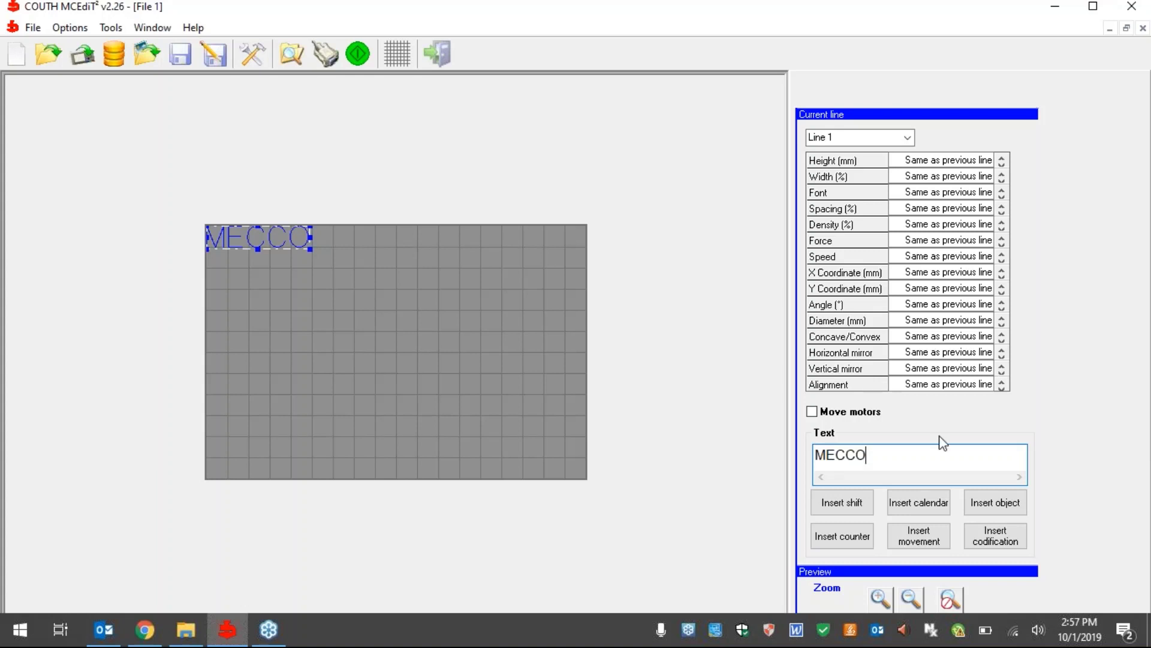
Give MECCO a height of 08.0 mm, trying 50% width before settling on 100%.
click(950, 161)
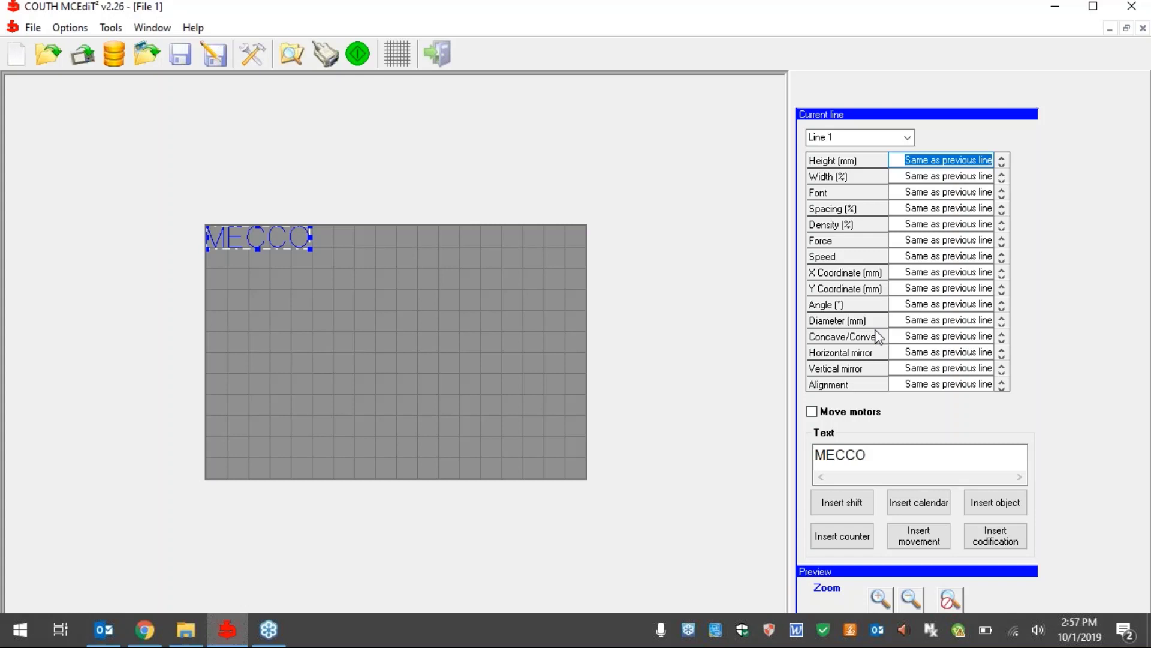
key(BackSpace)
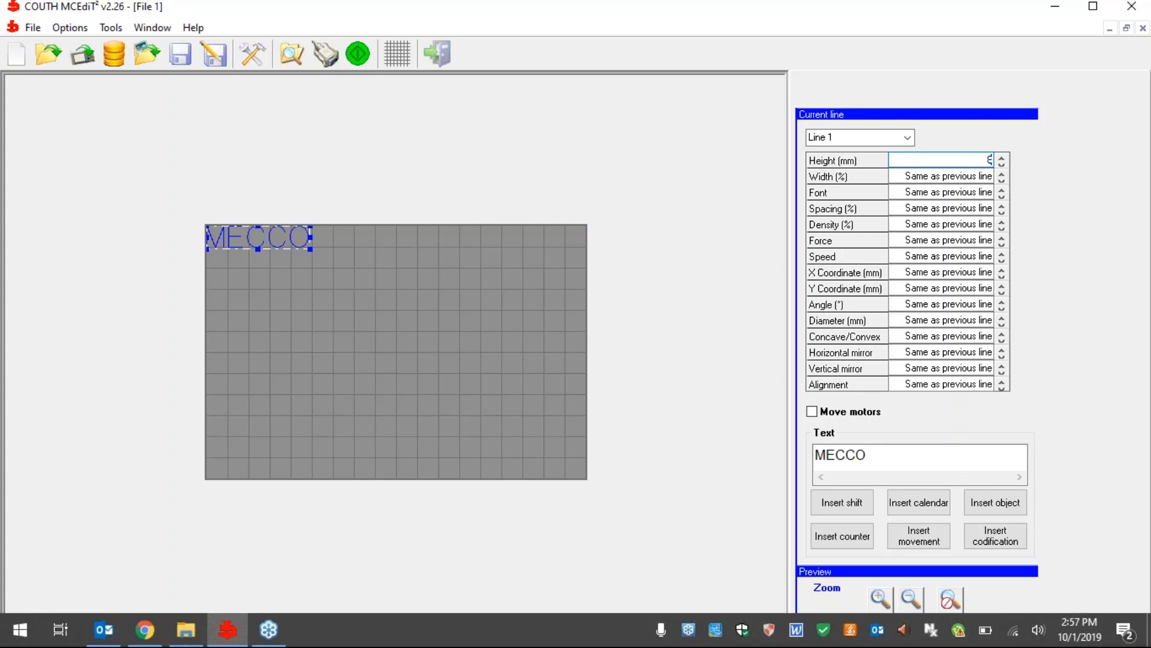
key(Tab)
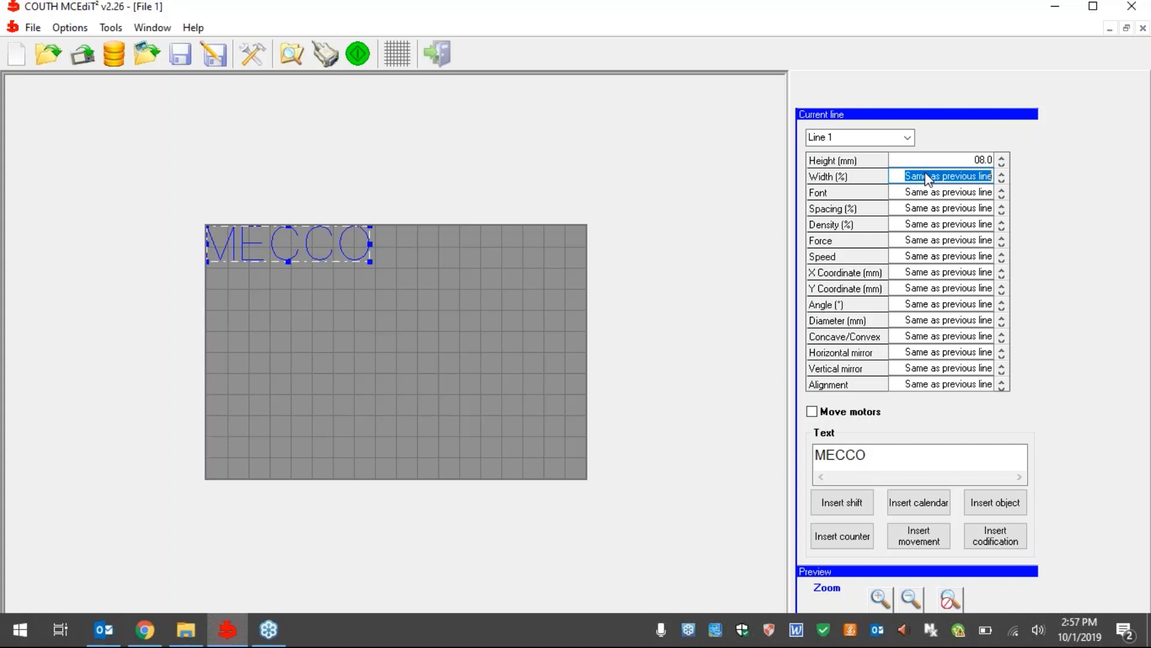
text(50)
key(Tab)
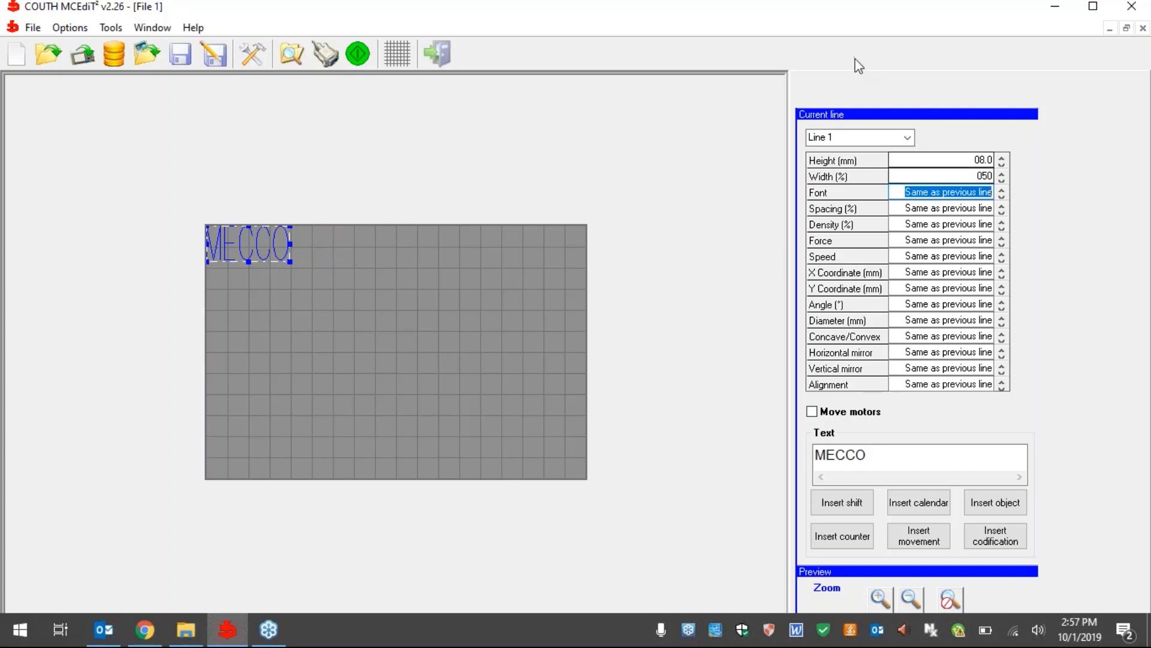
click(964, 176)
text(100)
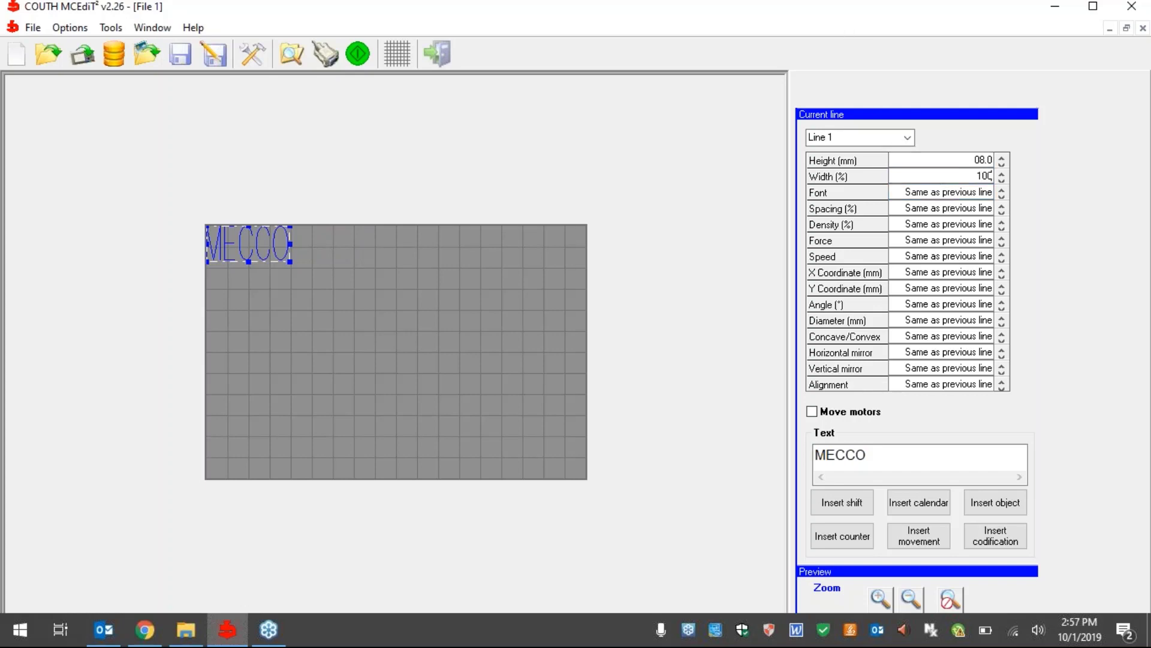
key(Tab)
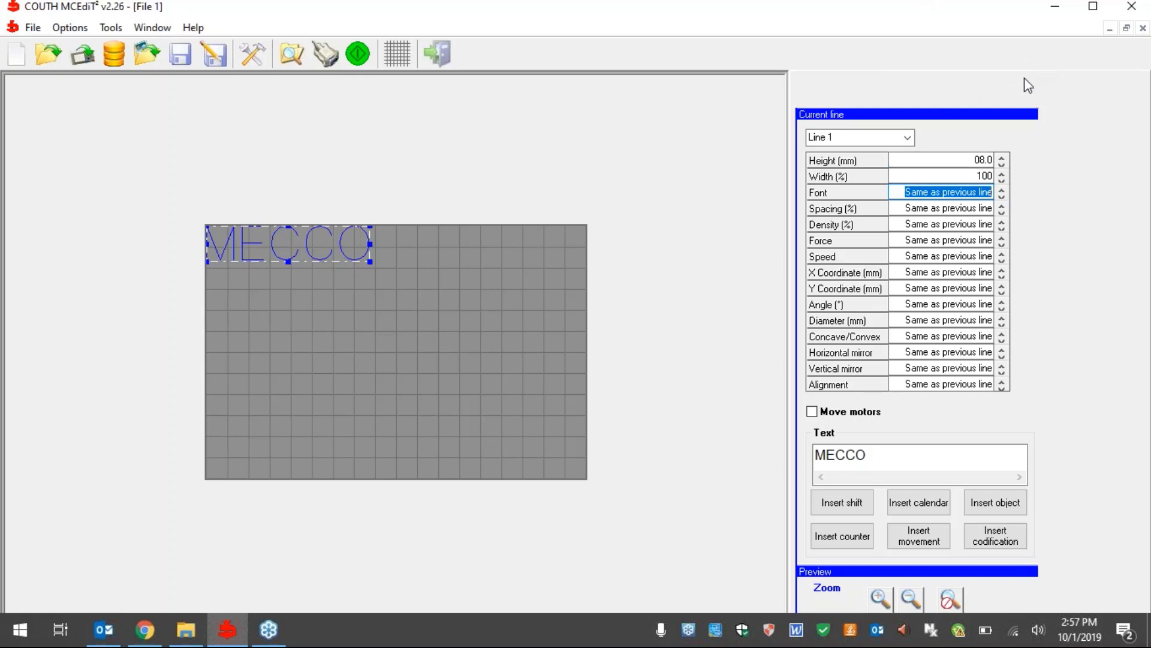
click(1002, 188)
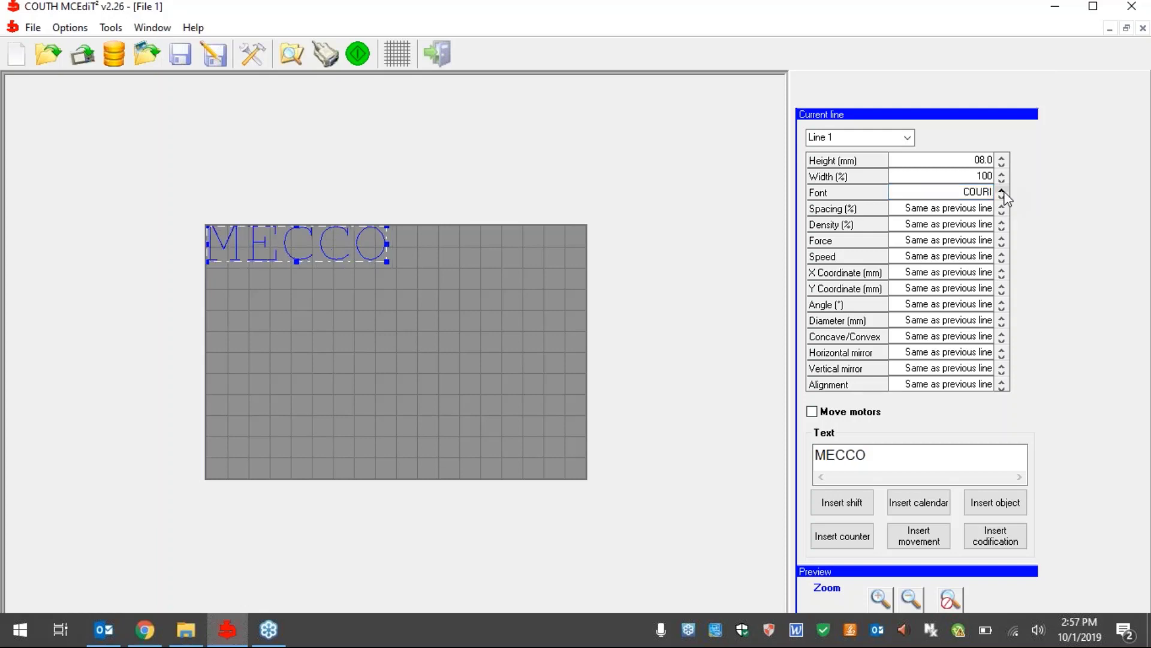
click(1002, 189)
click(1001, 189)
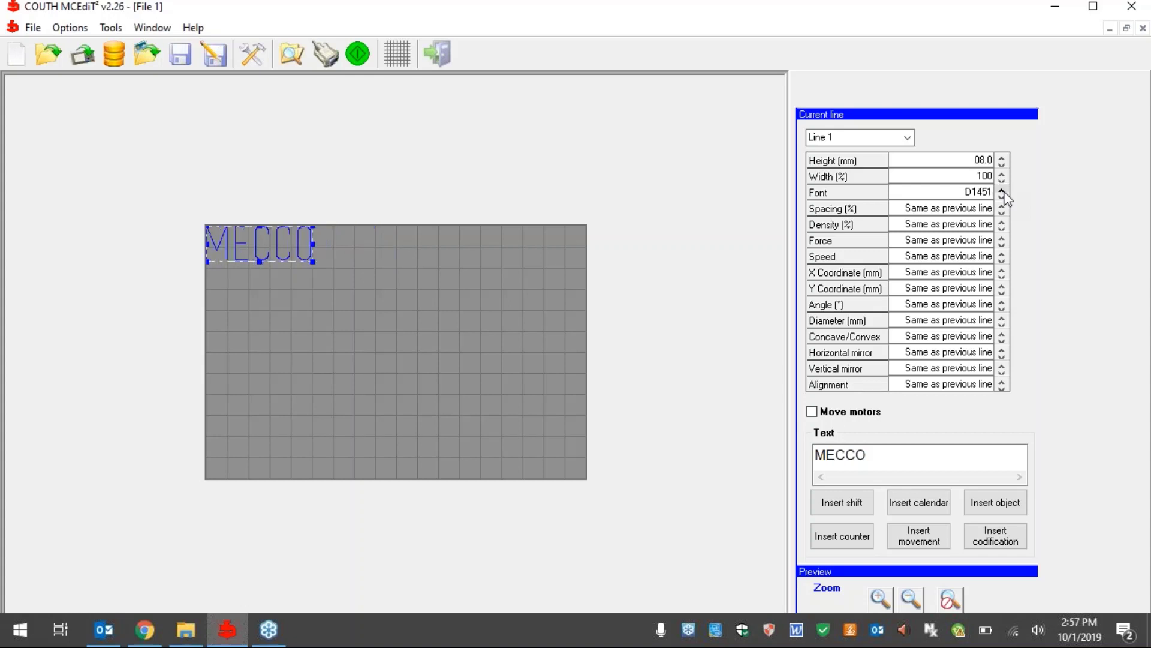
click(1002, 189)
click(1002, 189)
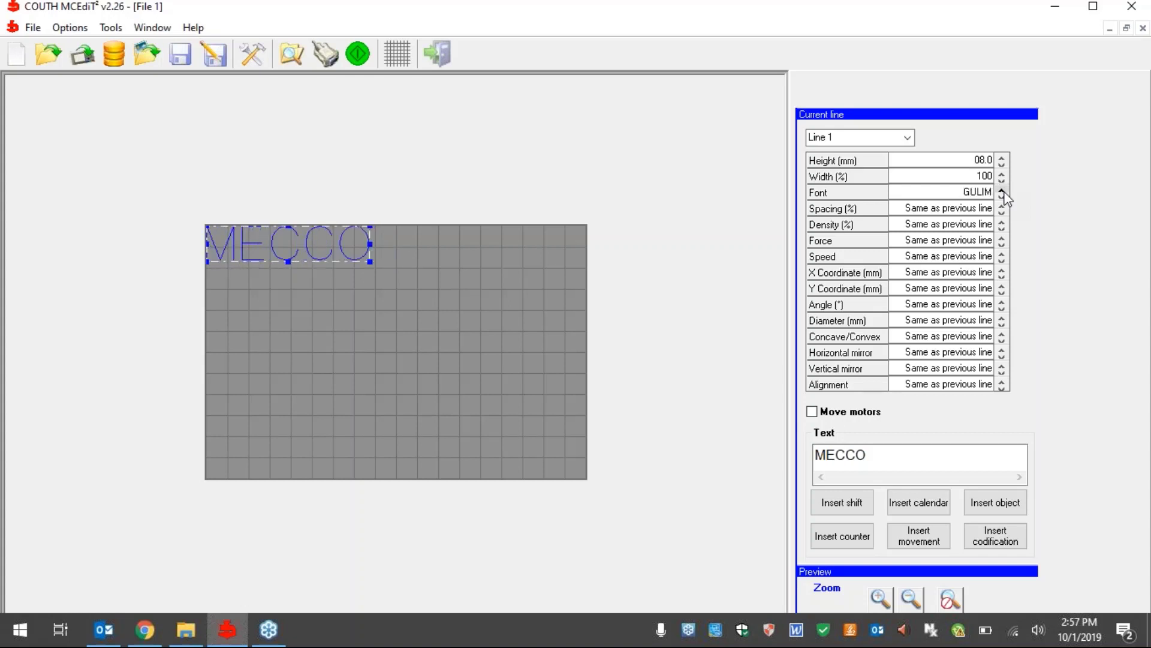
click(1001, 189)
click(1001, 189)
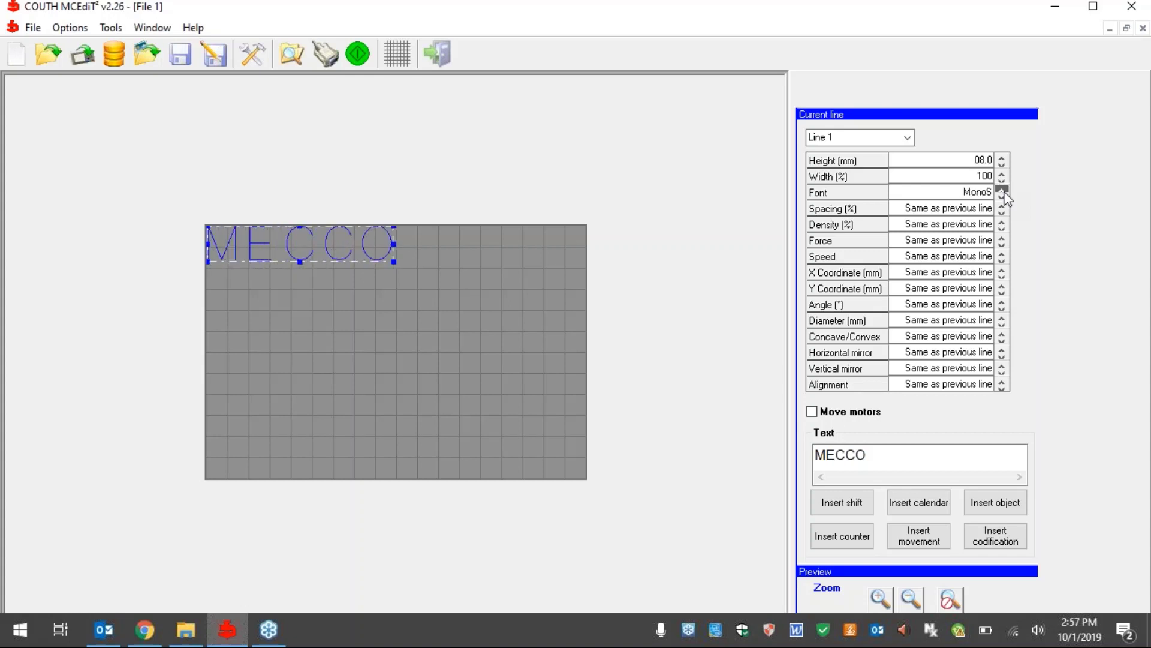
click(1001, 189)
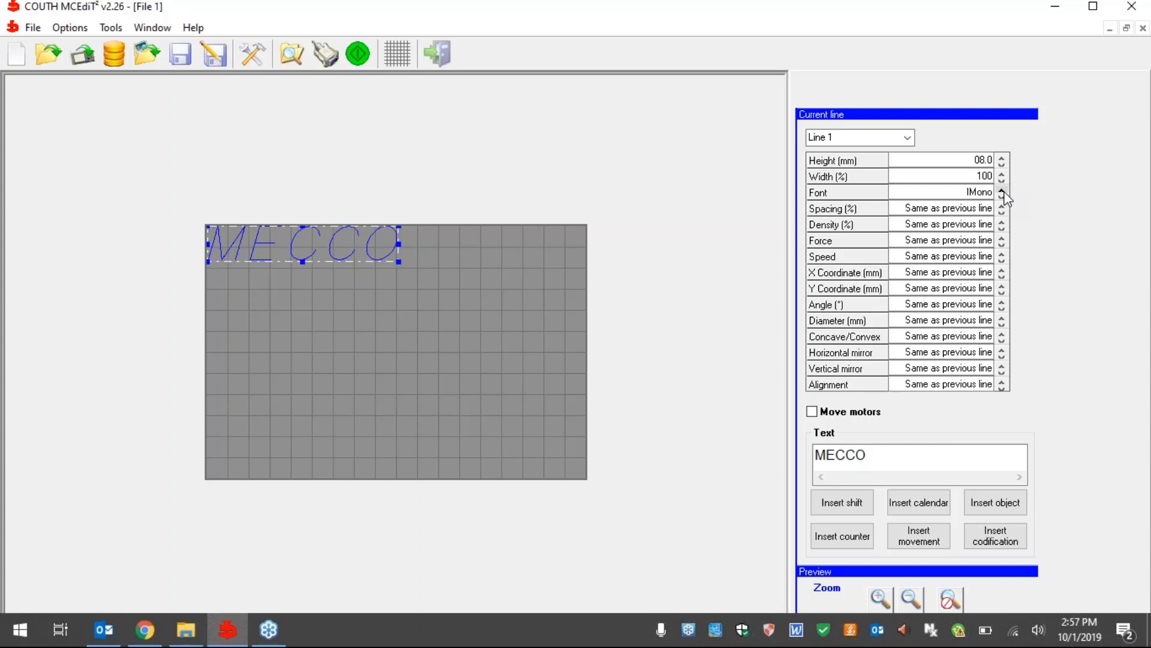
click(1001, 189)
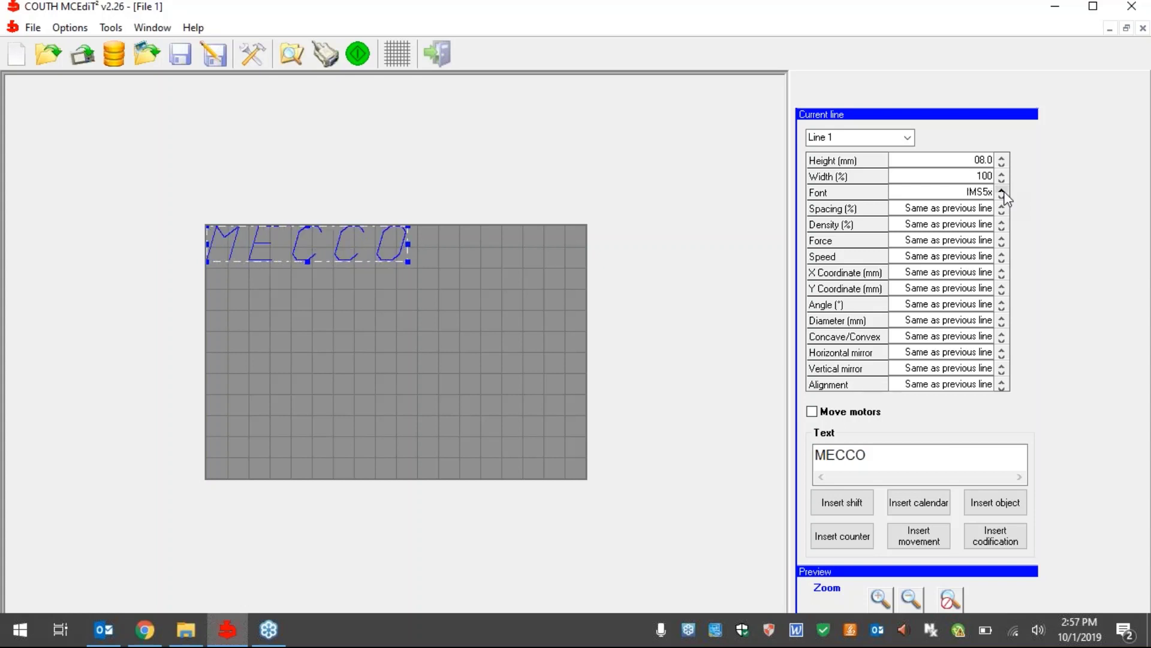
click(1002, 188)
click(1001, 189)
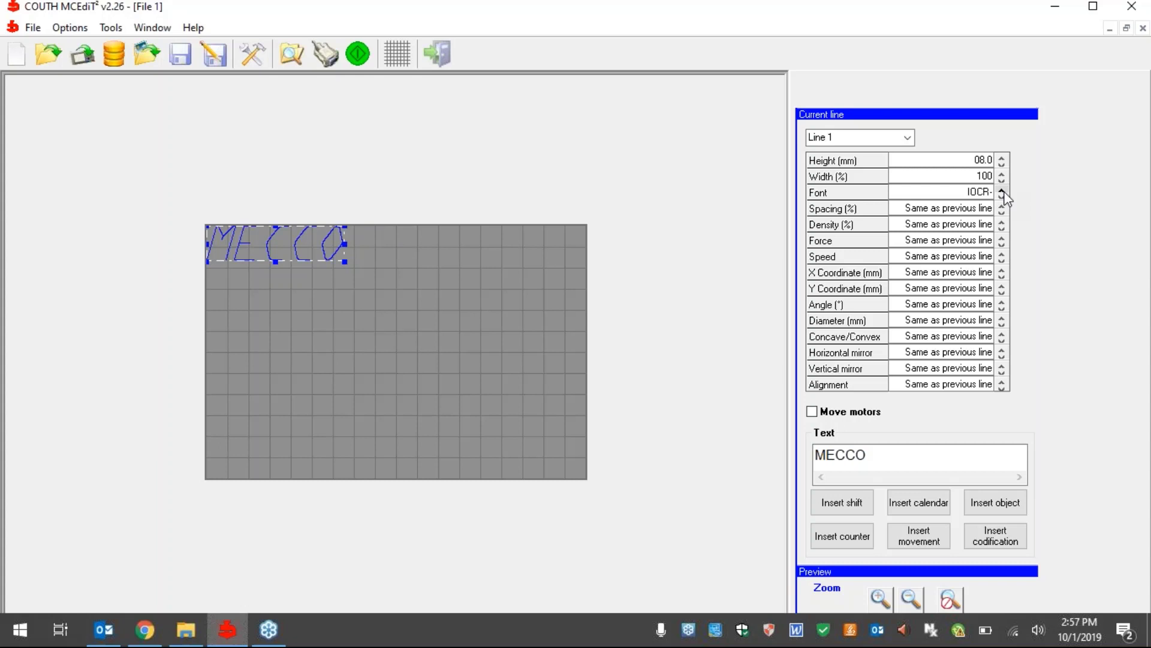
click(1002, 189)
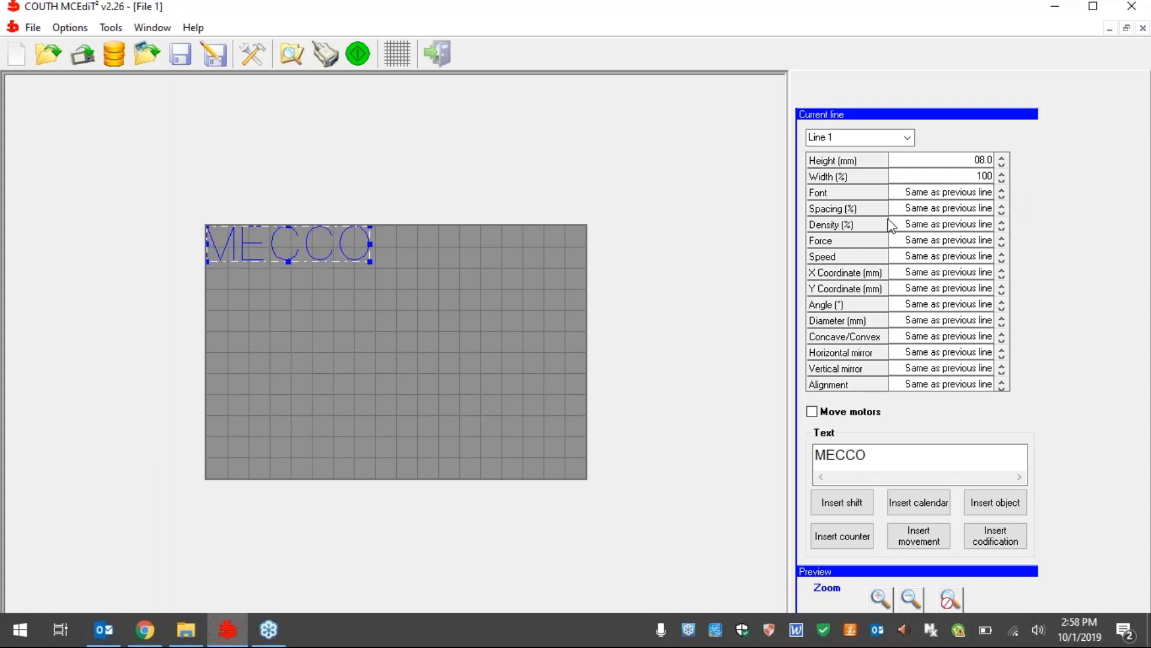
Raise Line 1's character spacing up to 066, then bring it back to 025.
click(1002, 205)
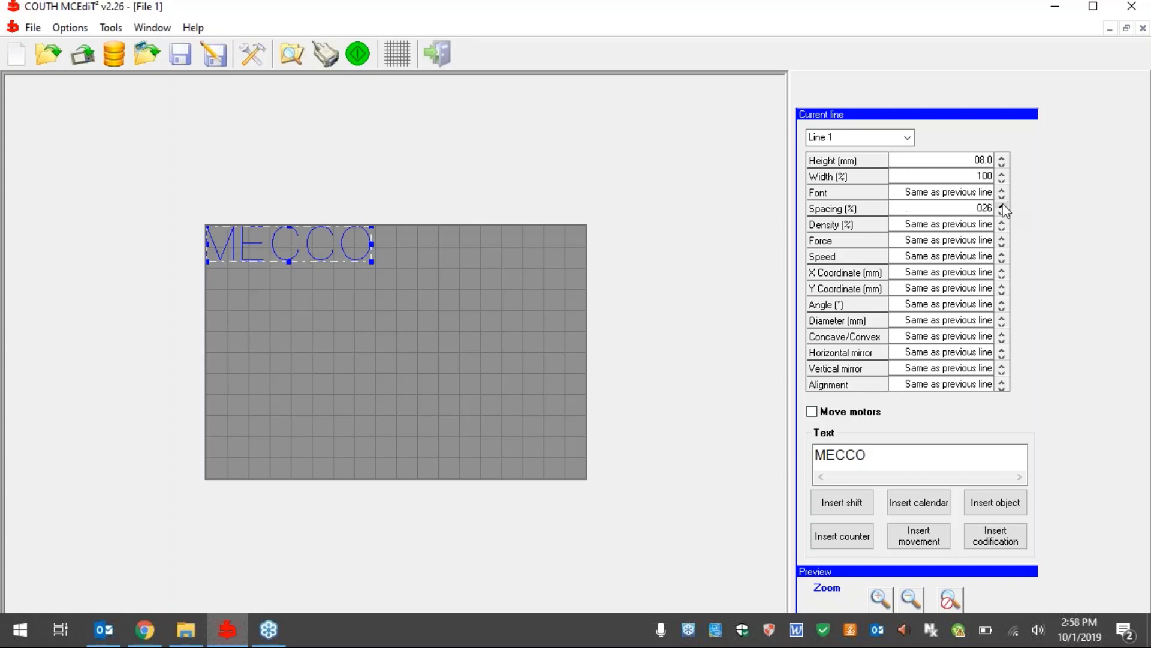
click(1002, 205)
click(1002, 205)
click(1002, 205)
click(1002, 205)
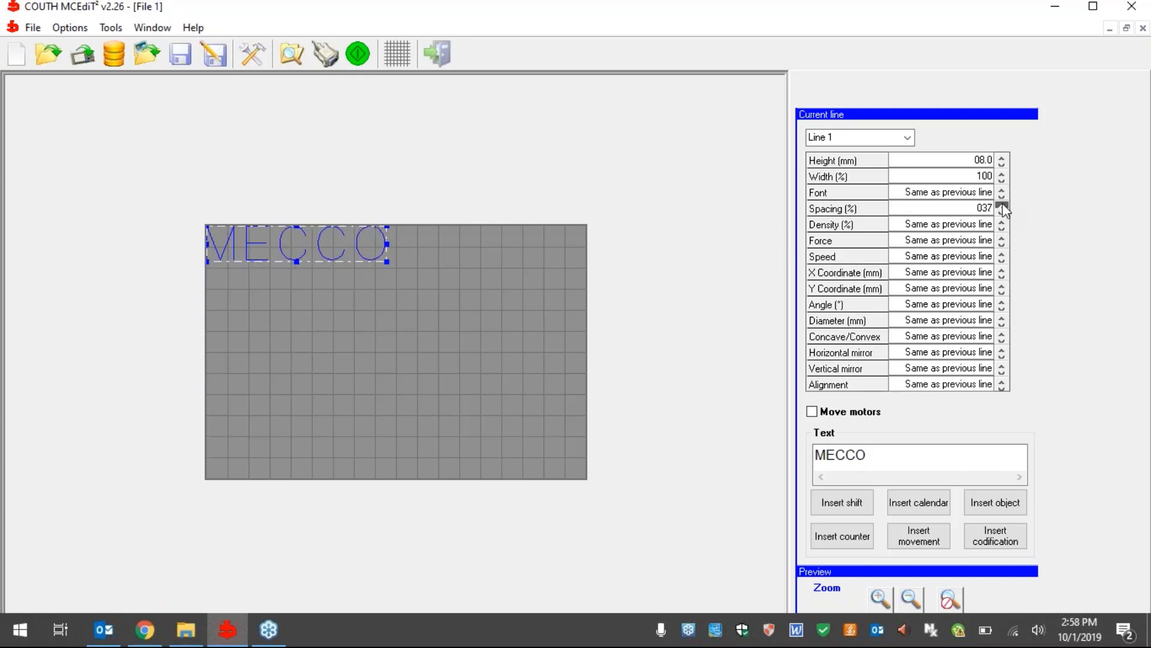
drag(1002, 205, 1005, 212)
click(855, 230)
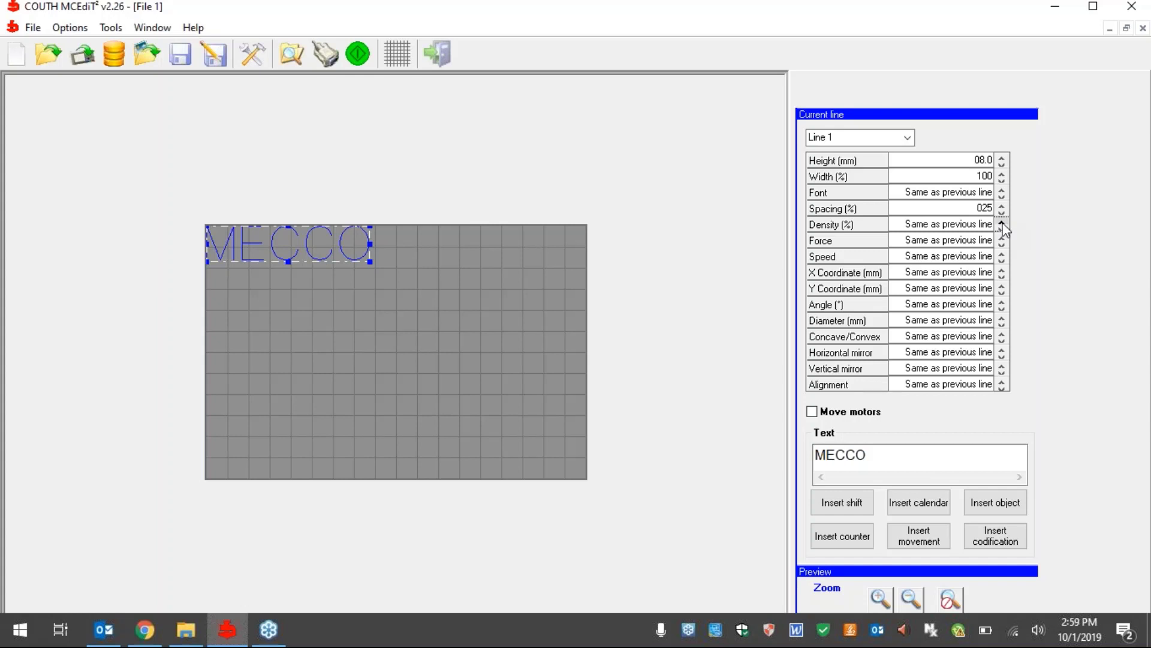
Step MECCO's dot density through several values and settle on Auto.
click(1003, 222)
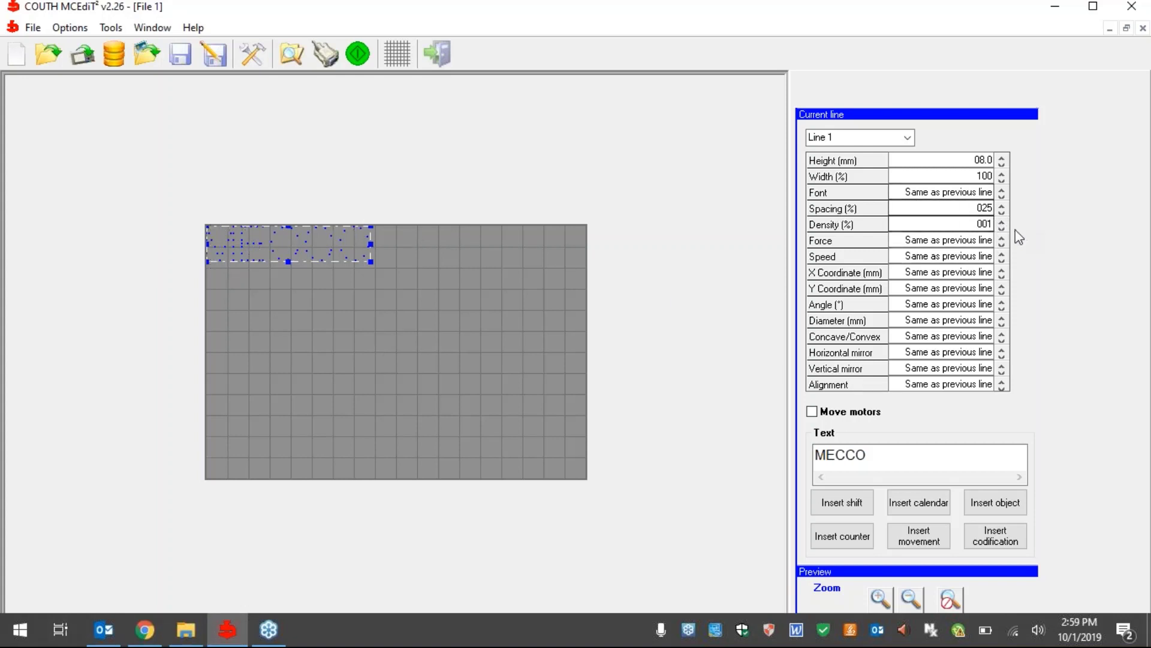
drag(1002, 222, 1002, 228)
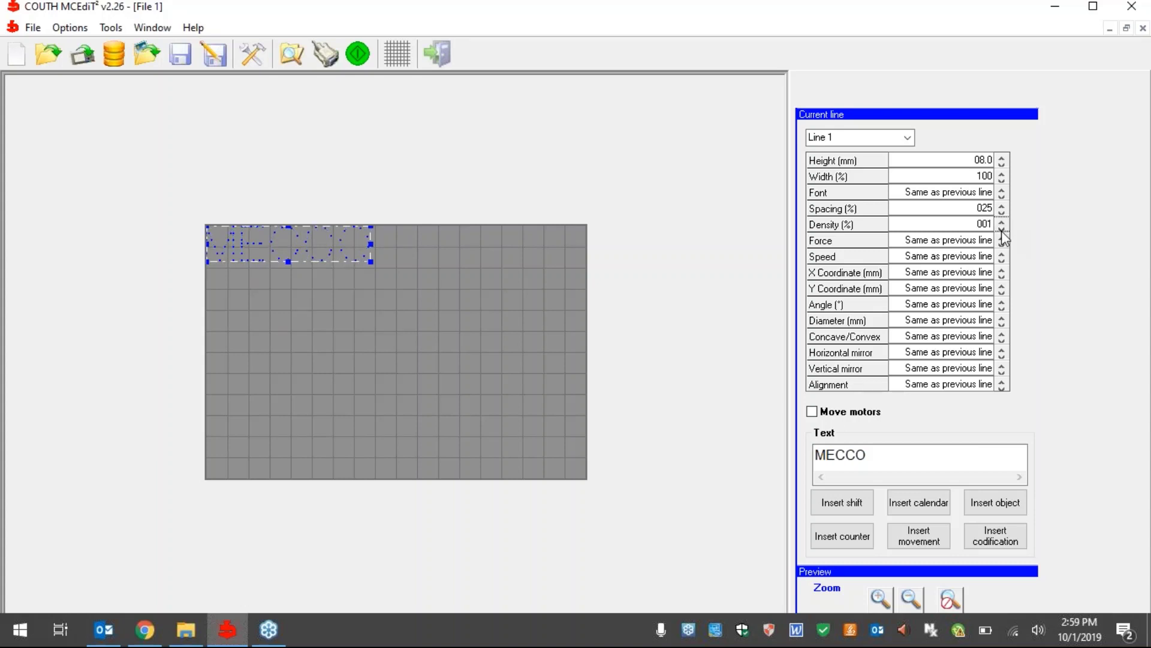
click(1002, 228)
click(1001, 228)
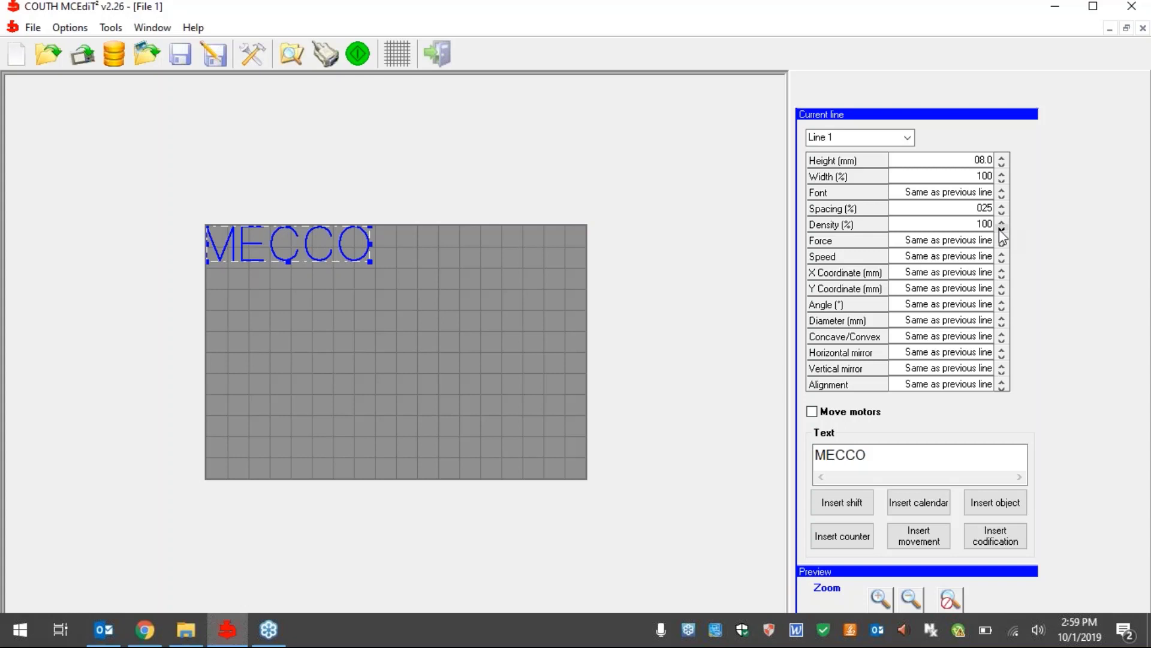
click(1001, 221)
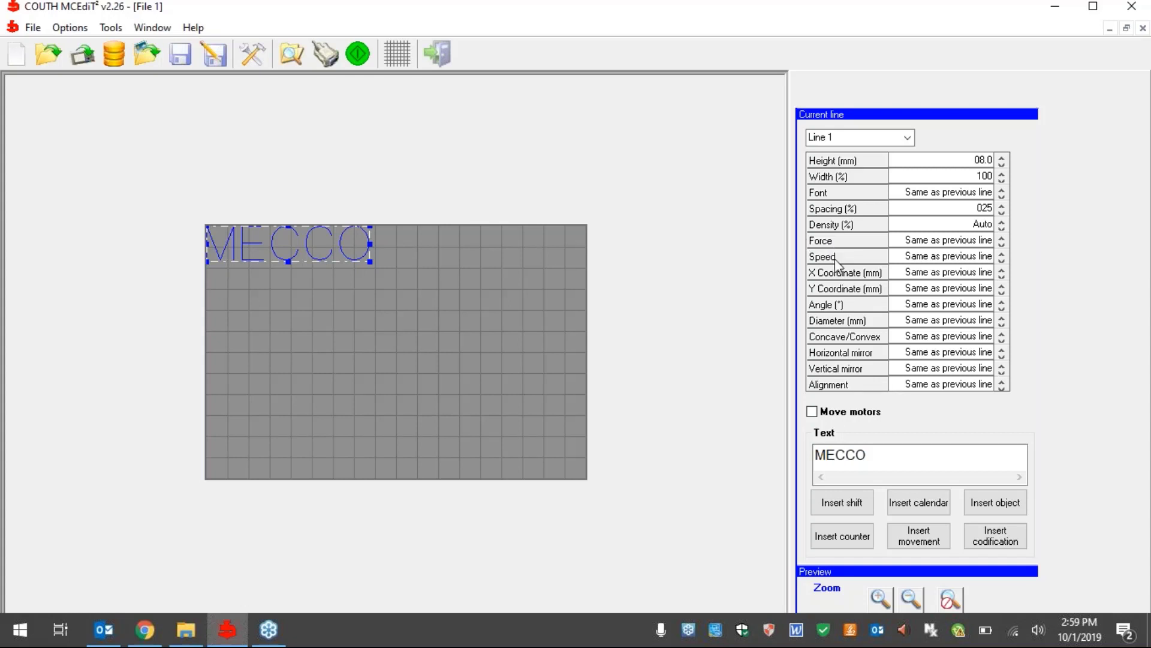
Raise the MECCO line's marking speed to 10.
click(1002, 253)
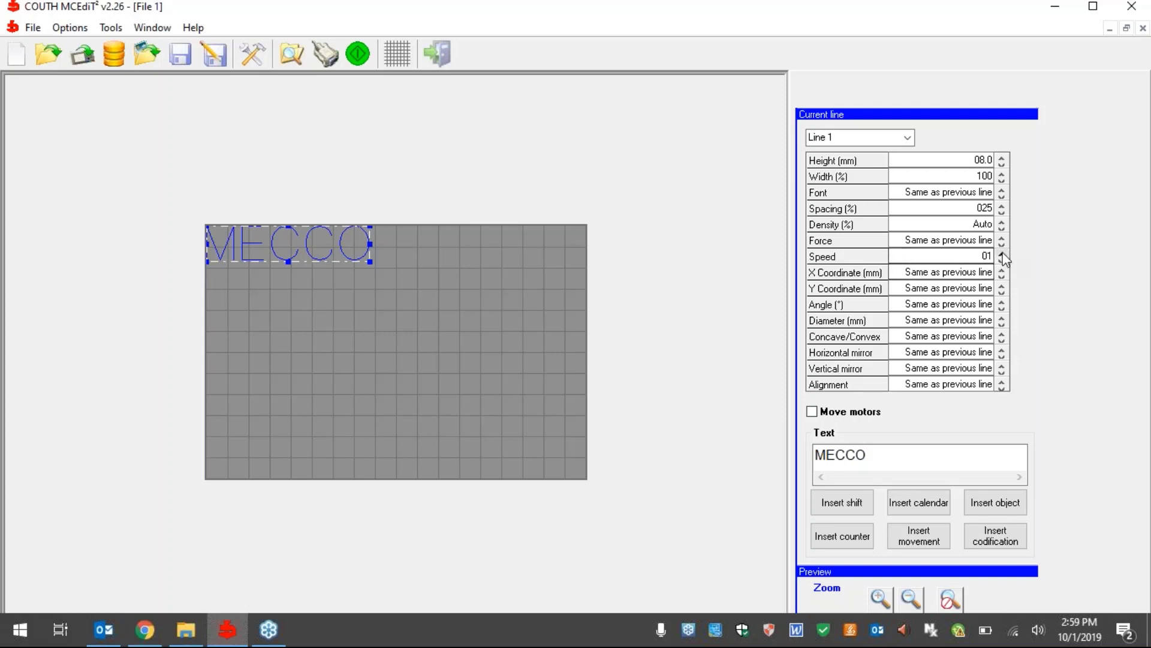
double_click(1003, 253)
double_click(1002, 253)
double_click(1002, 253)
click(1002, 254)
click(1002, 261)
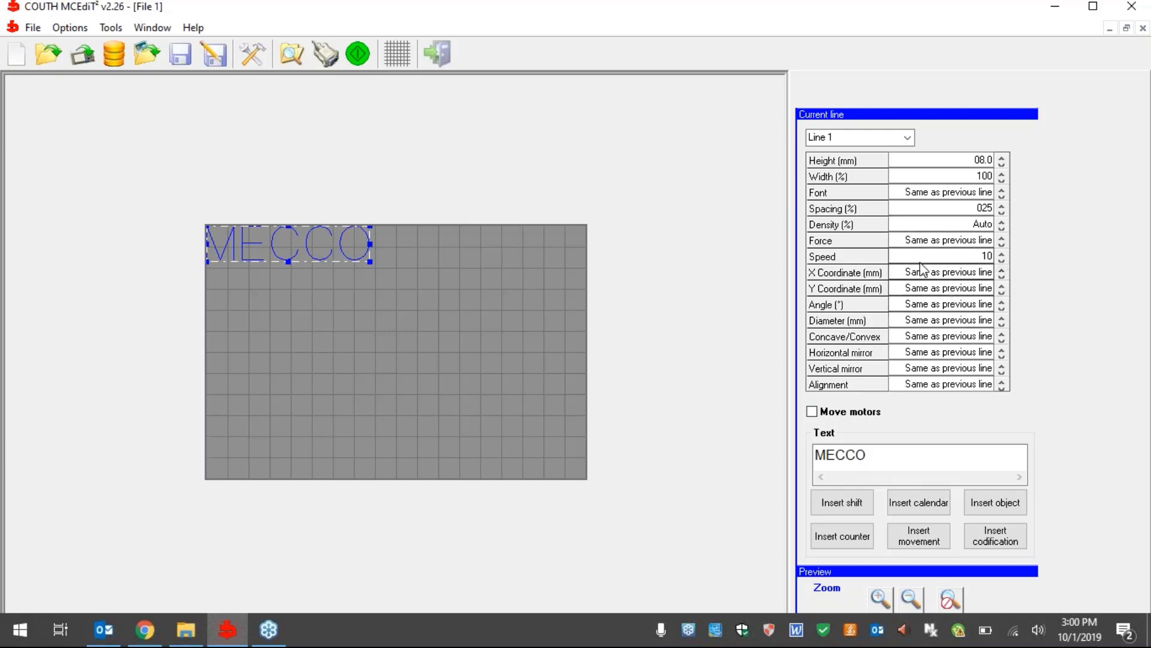
Drag MECCO to the middle of the grid at X 026.8 mm, Y 039.4 mm.
click(946, 273)
key(Tab)
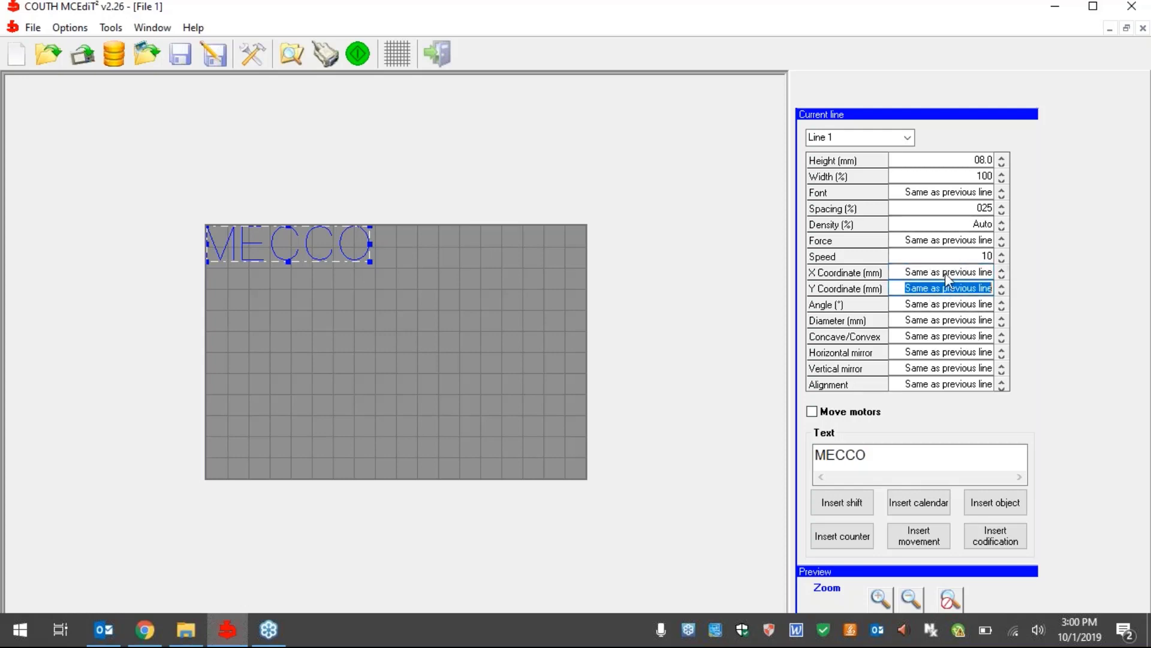
click(946, 272)
key(Tab)
click(949, 272)
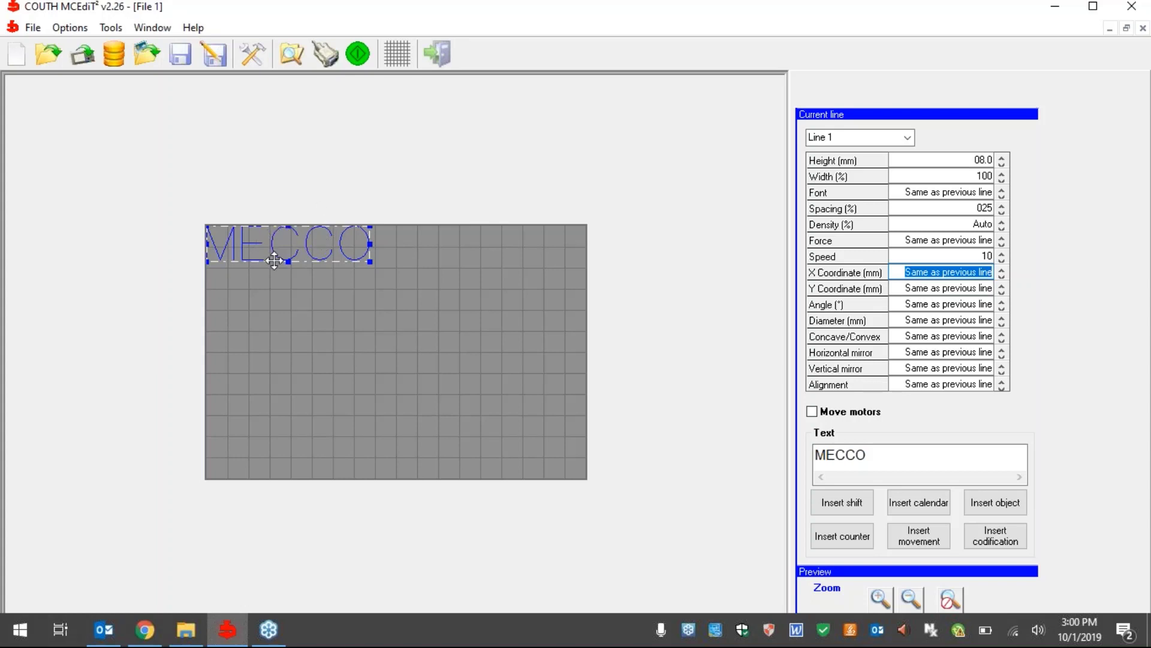
drag(292, 241, 392, 263)
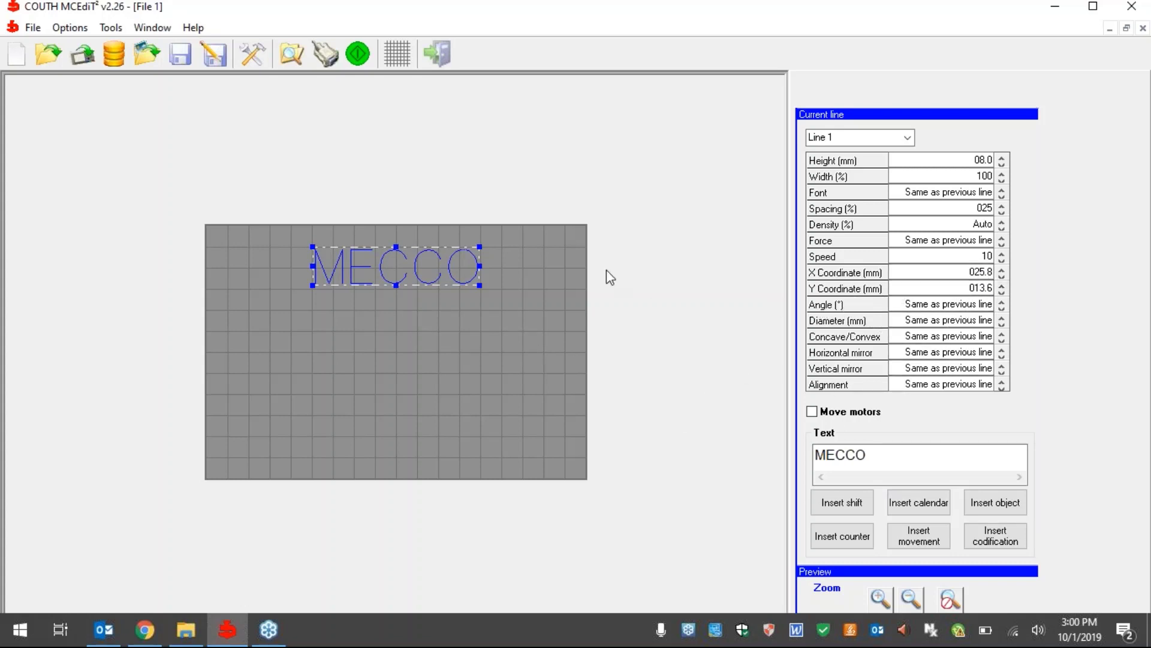
drag(418, 266, 422, 374)
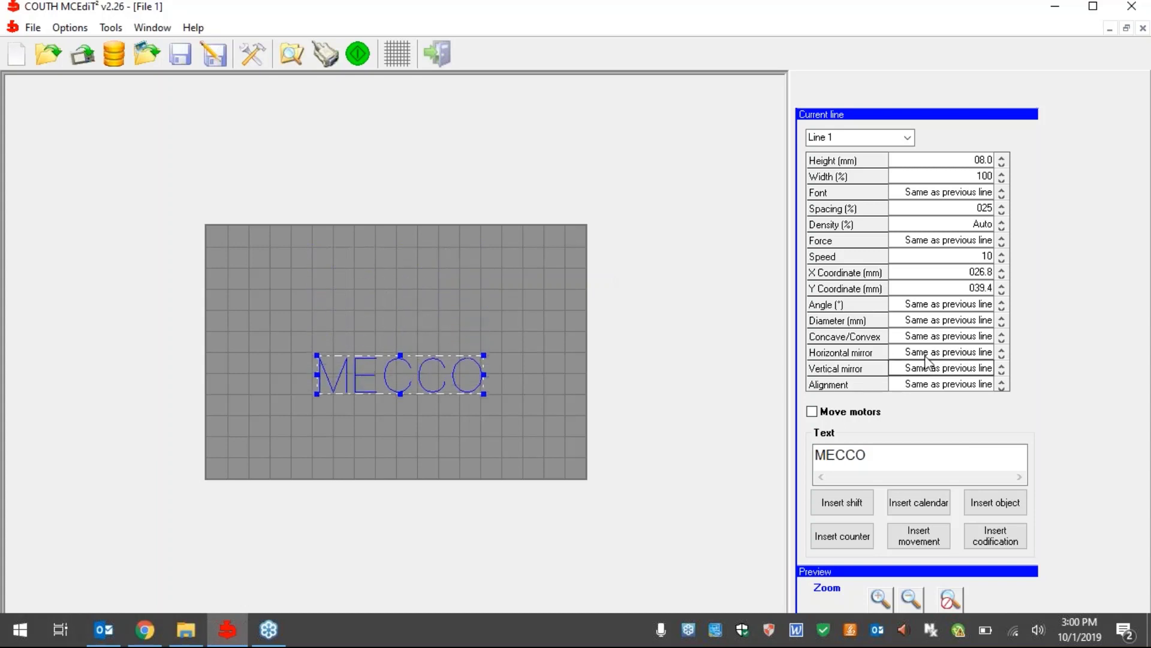
Rotate MECCO to a 90 degree angle and drag it toward the right.
click(960, 306)
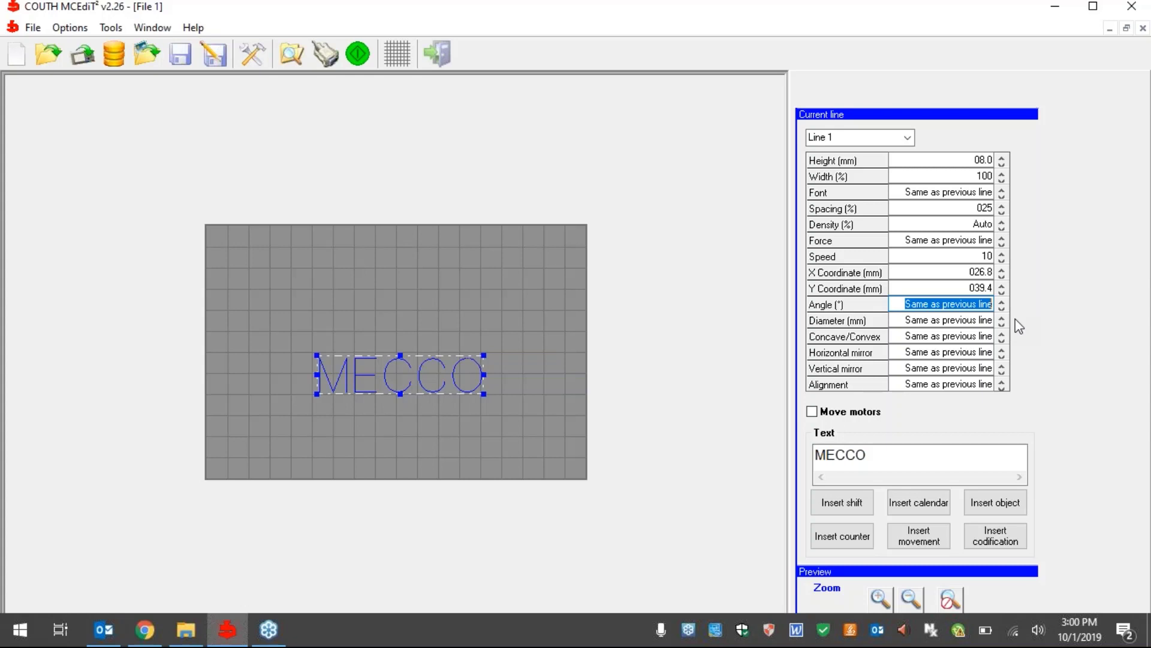
text(90)
key(Return)
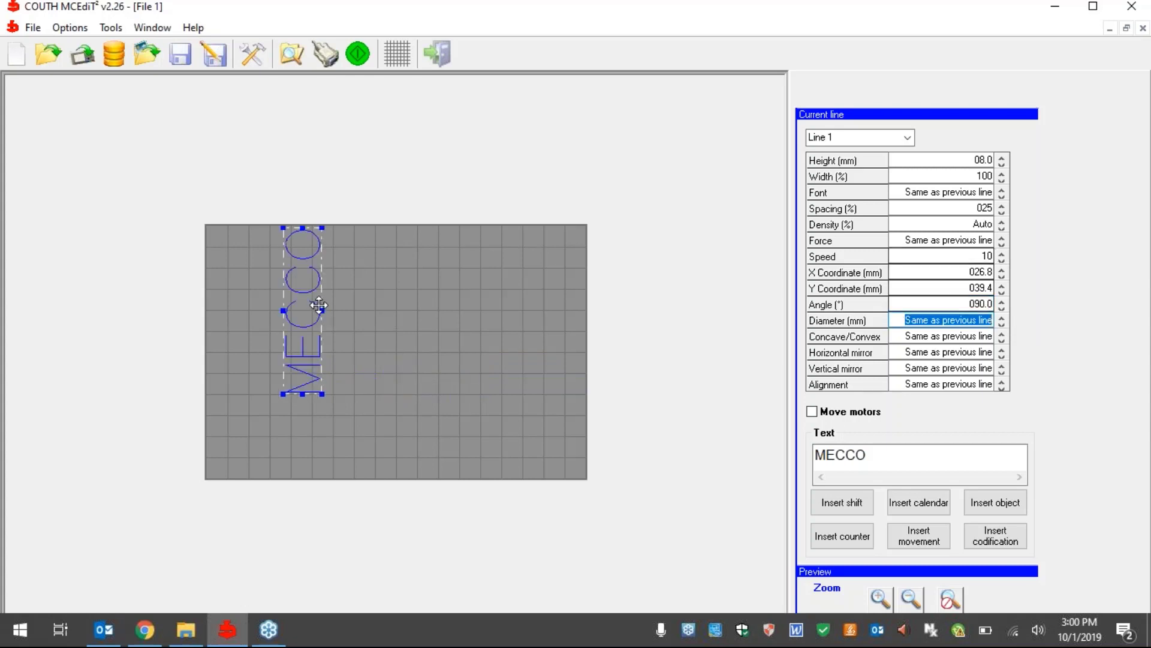
drag(315, 306, 486, 348)
Try angle 180, reset it to 000.0, and move MECCO to X 011.6 mm, Y 013.2 mm.
double_click(977, 304)
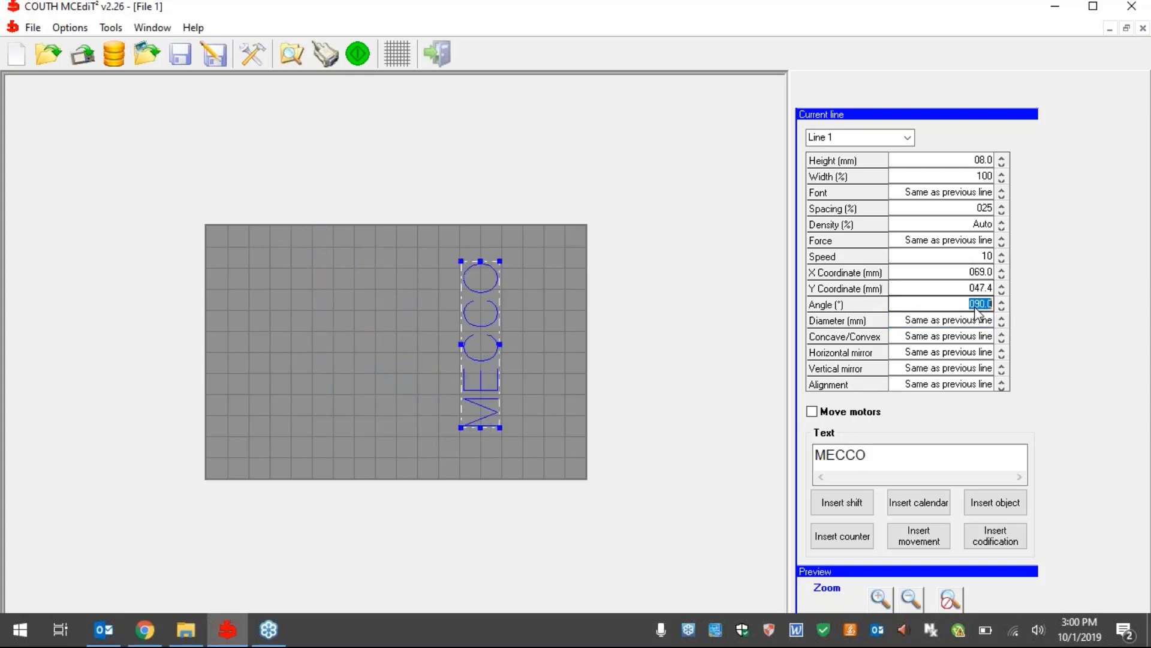
text(180)
key(Return)
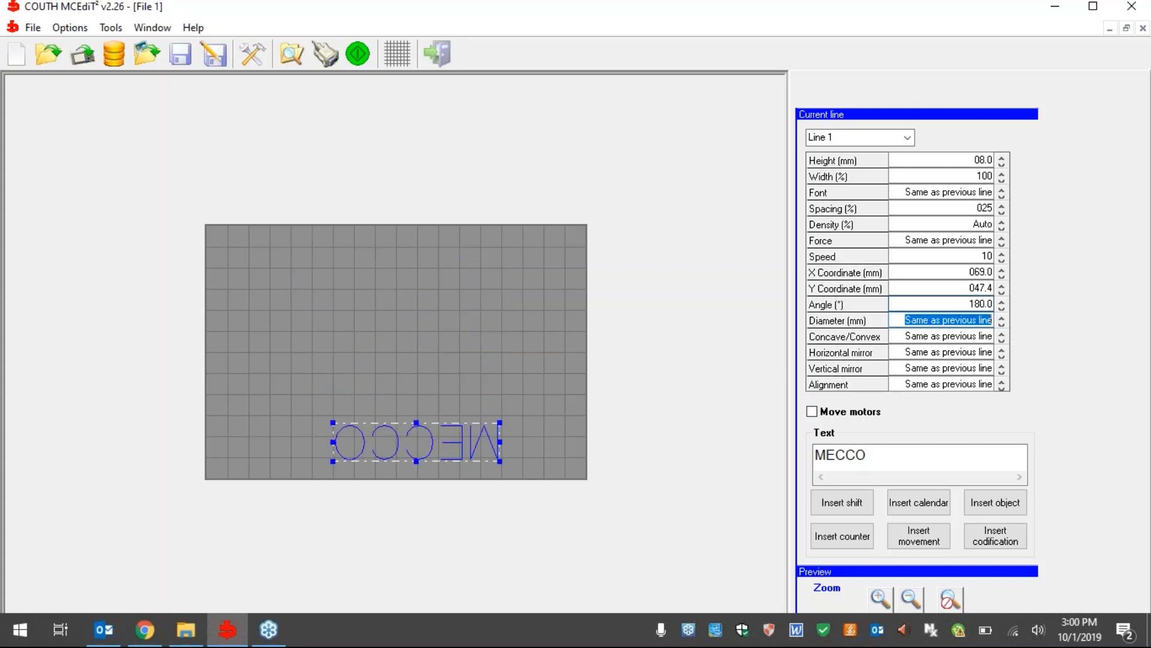
double_click(991, 306)
text(0)
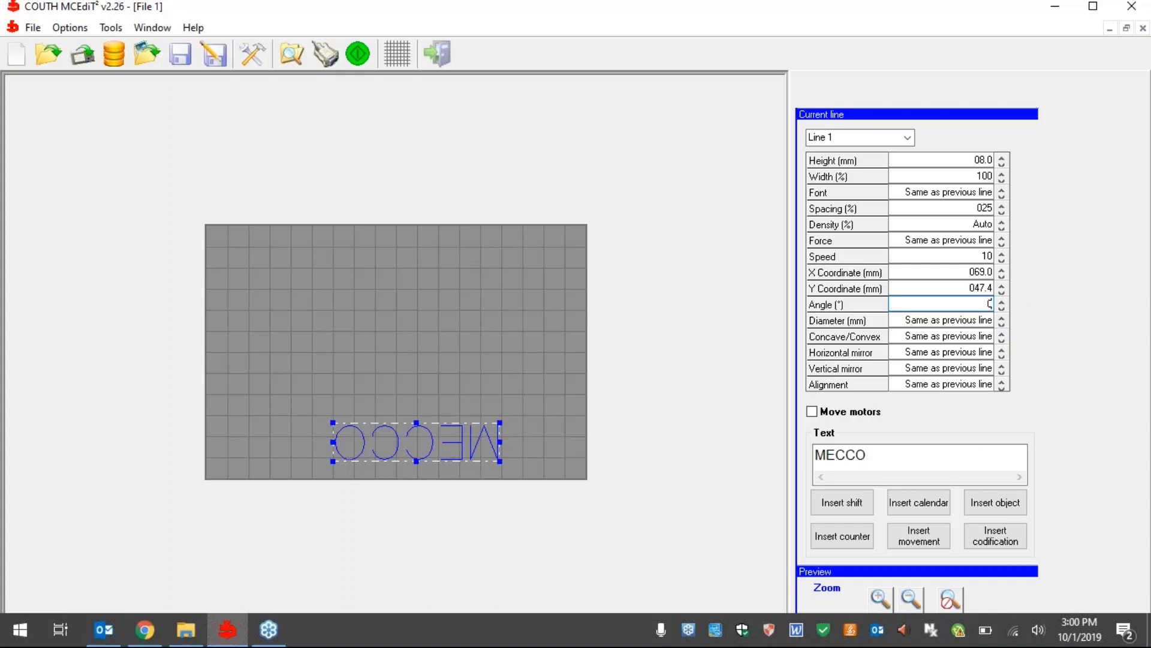
key(Return)
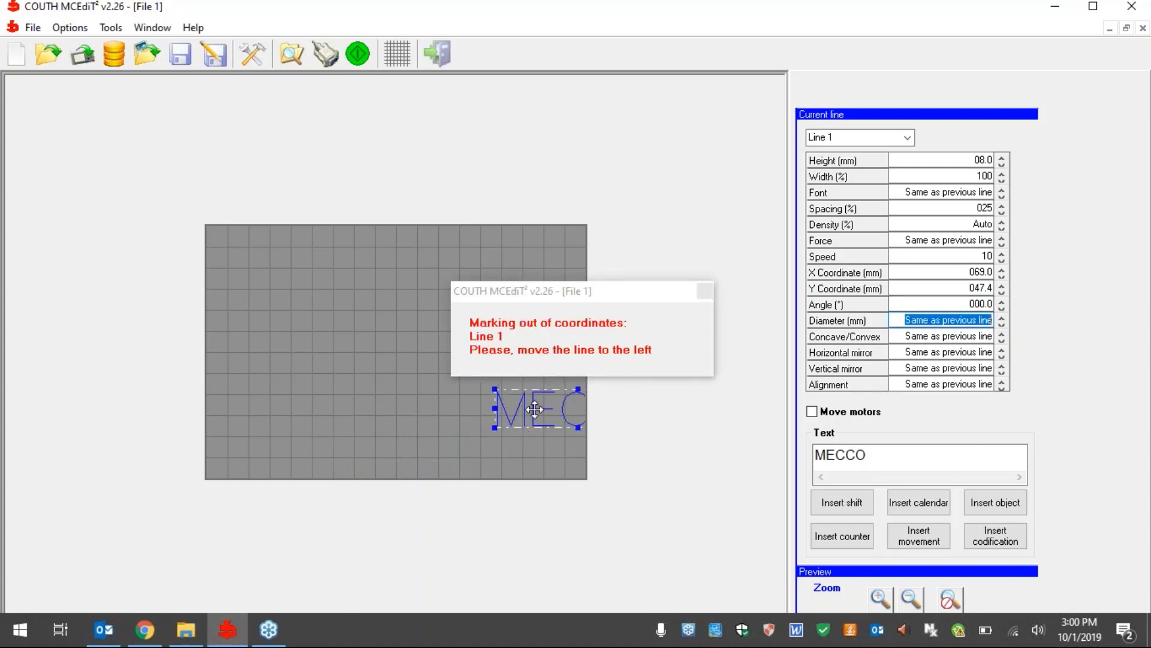
drag(328, 248, 286, 234)
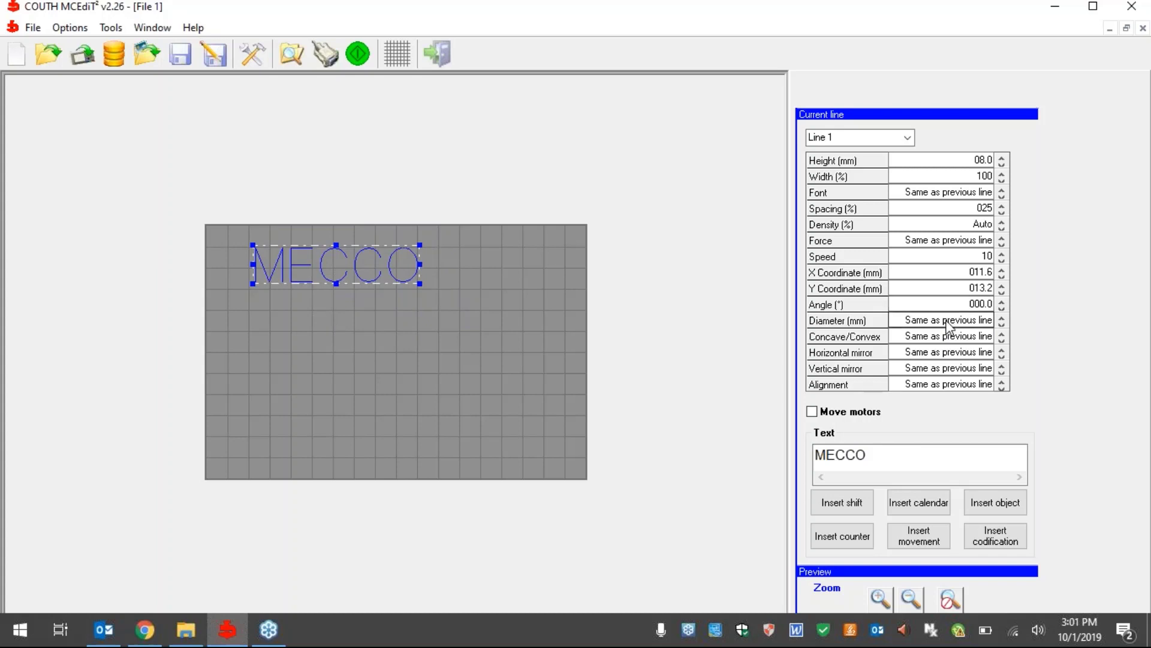
Curve MECCO on a 050.0 mm diameter with Centered alignment.
drag(349, 265, 412, 340)
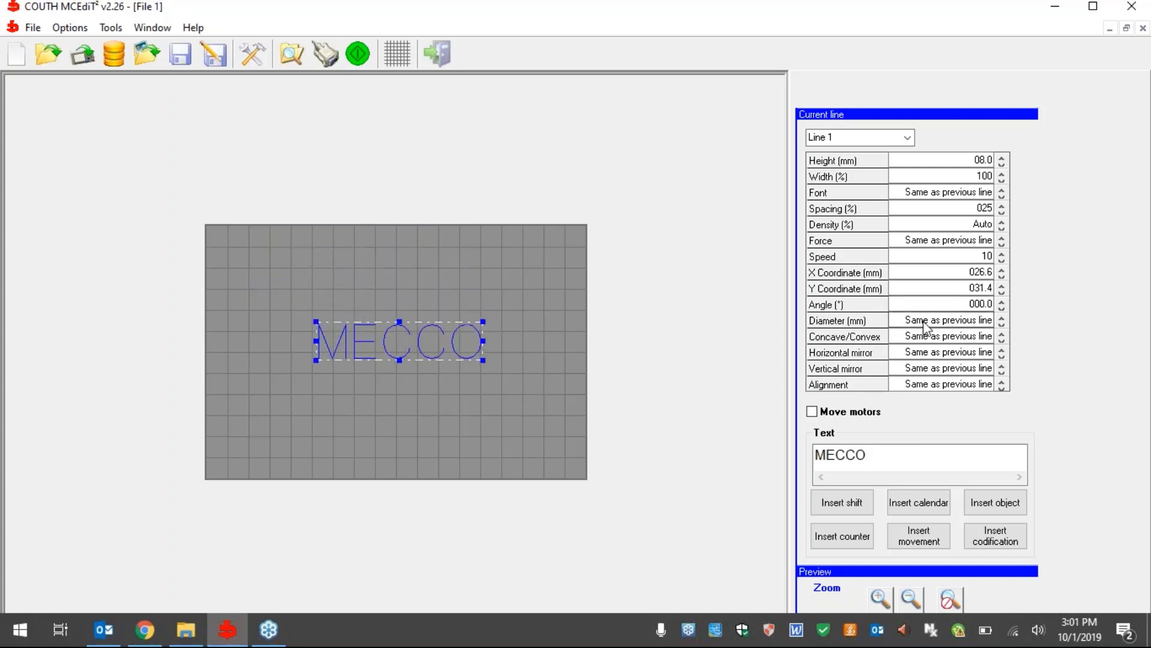
click(949, 323)
text(50)
key(Tab)
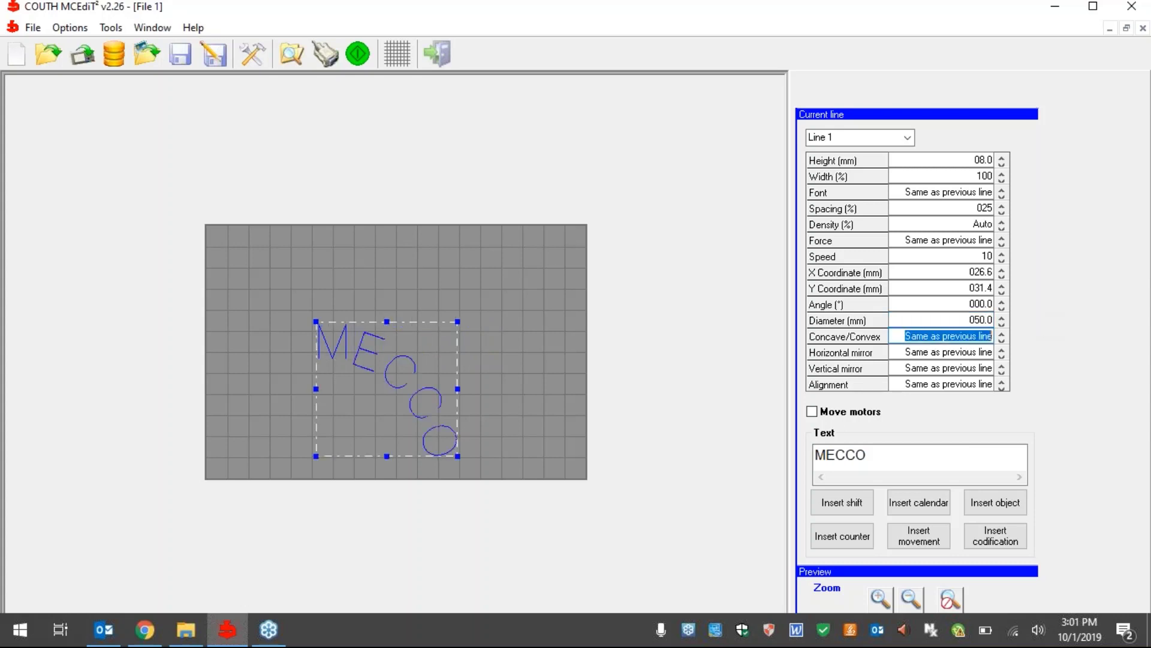
click(1002, 384)
click(1002, 385)
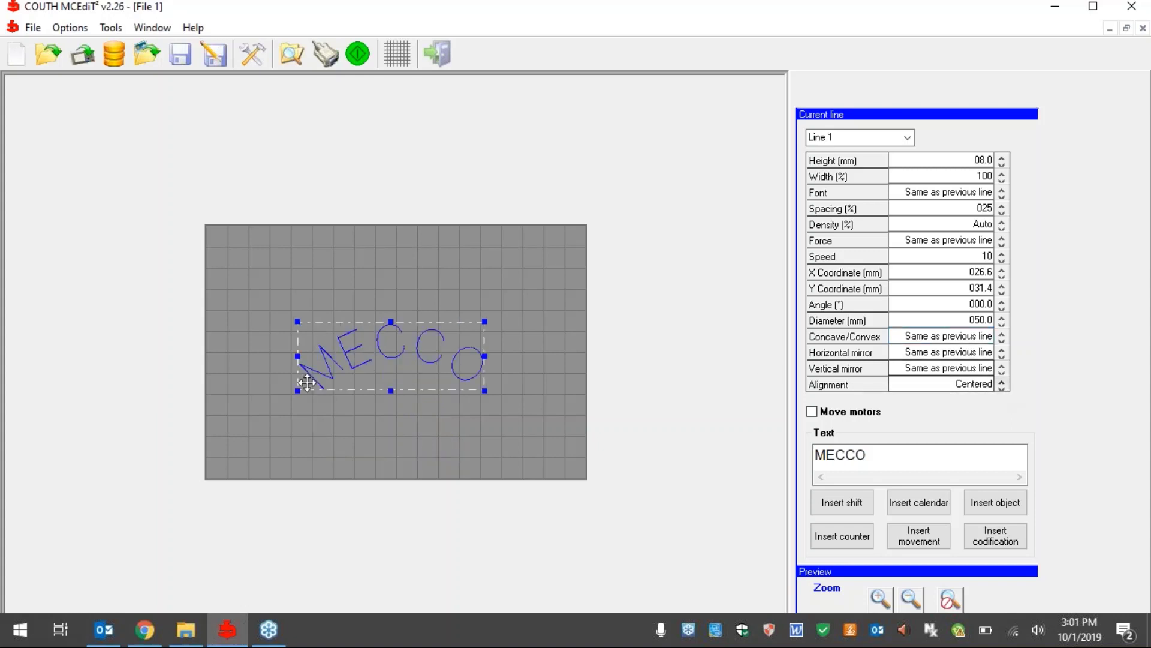
drag(377, 358, 422, 294)
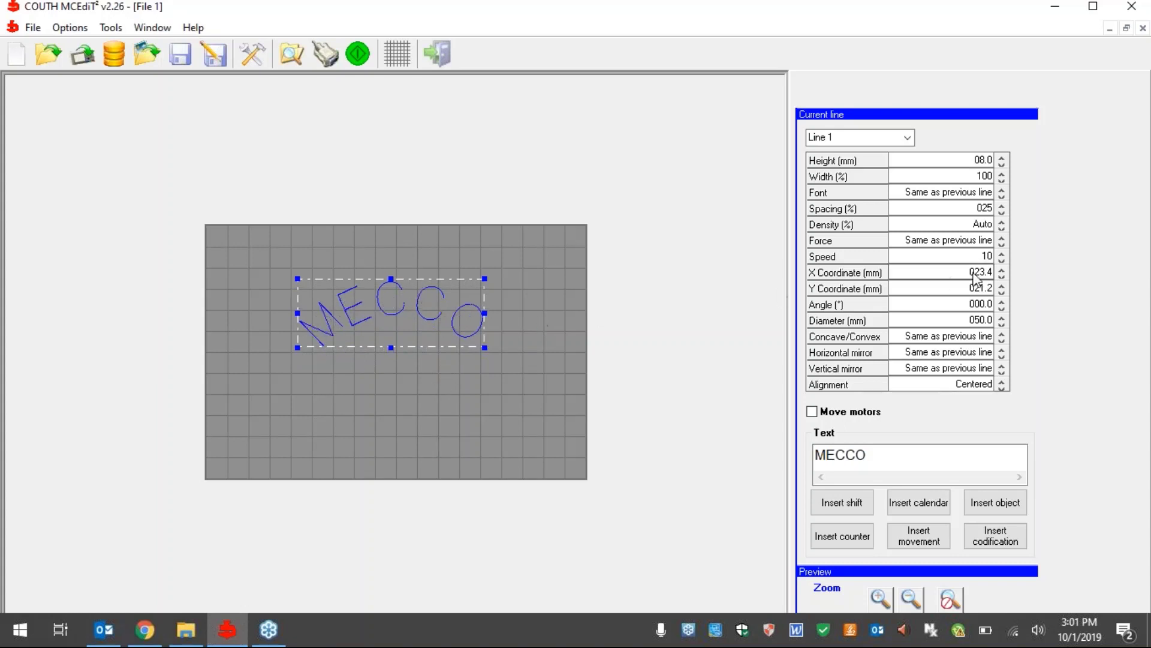
Make the curve Concave, widen spacing to 032 and set the height to 05.0 mm.
click(1002, 335)
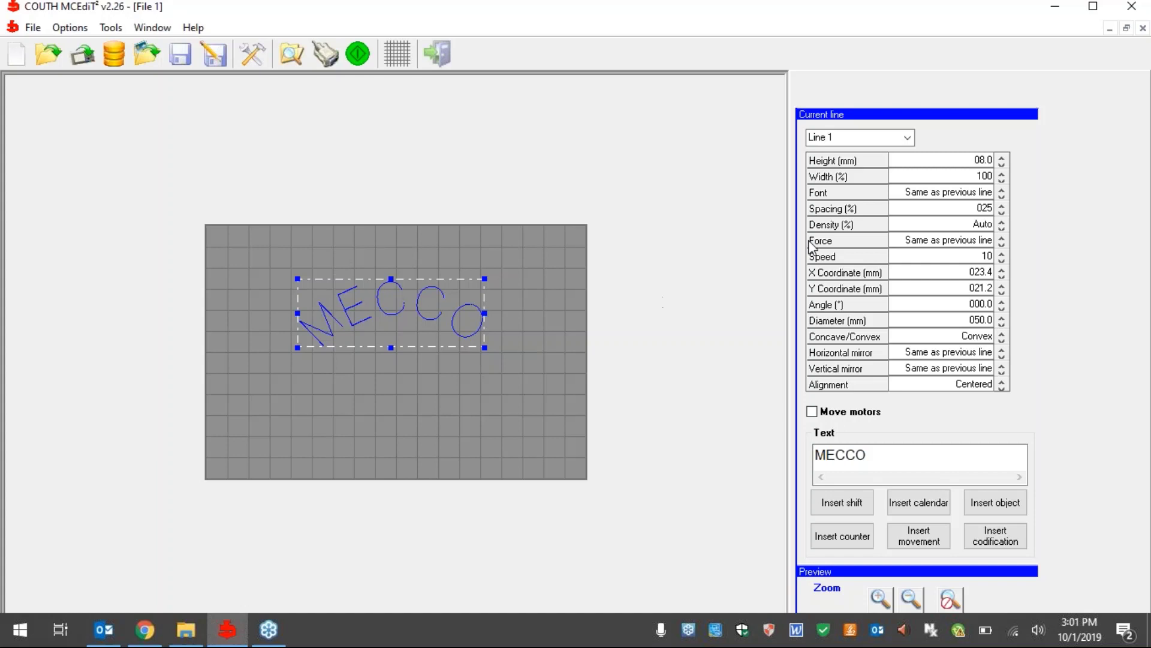
click(1002, 339)
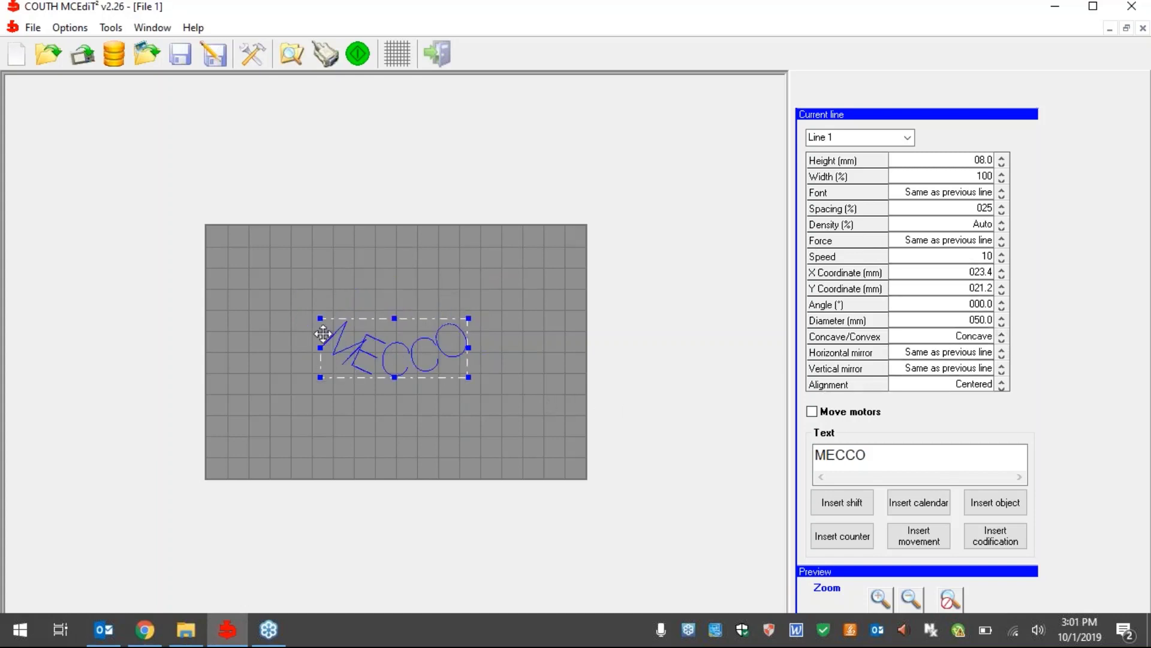
click(1002, 205)
click(1002, 205)
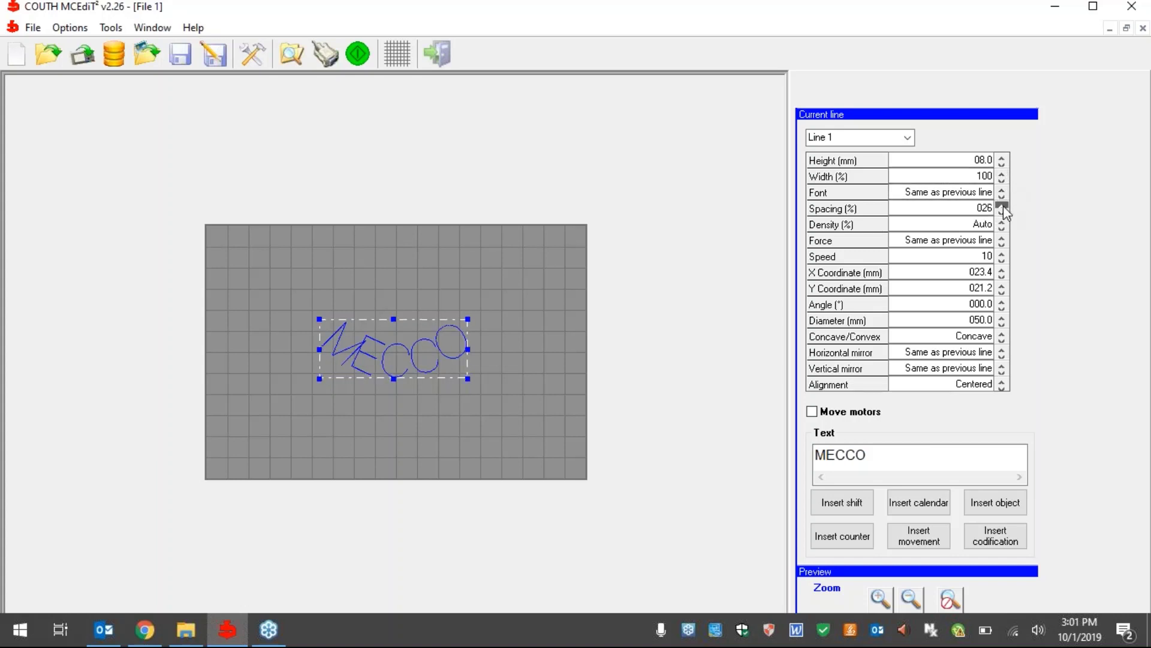
click(1002, 205)
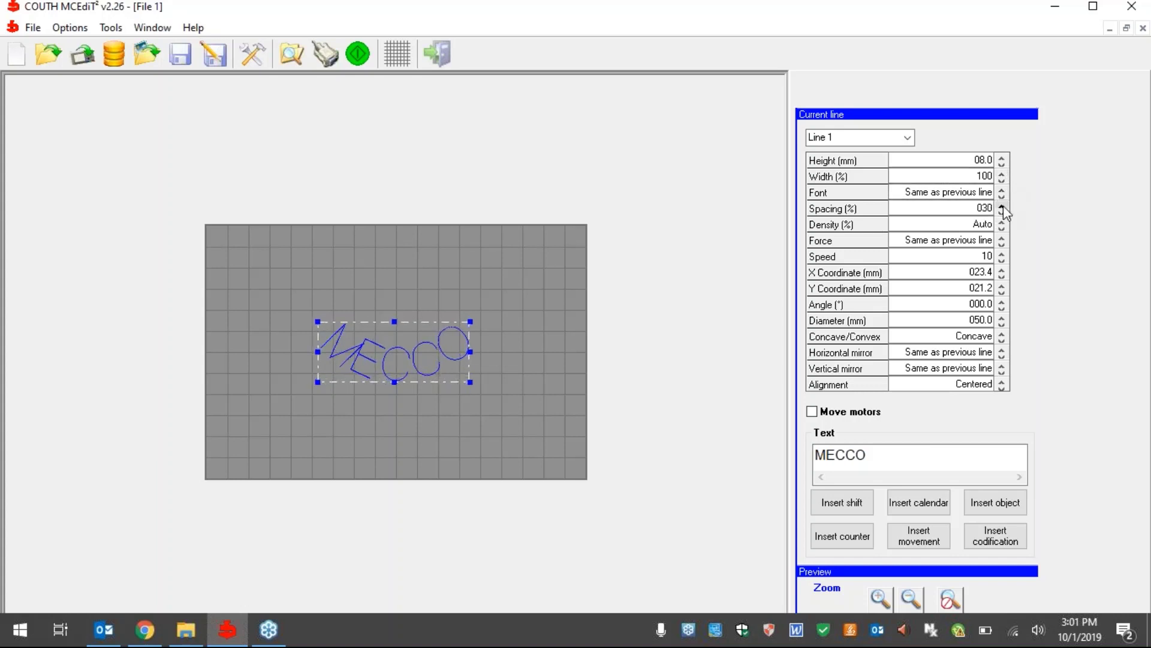
double_click(988, 160)
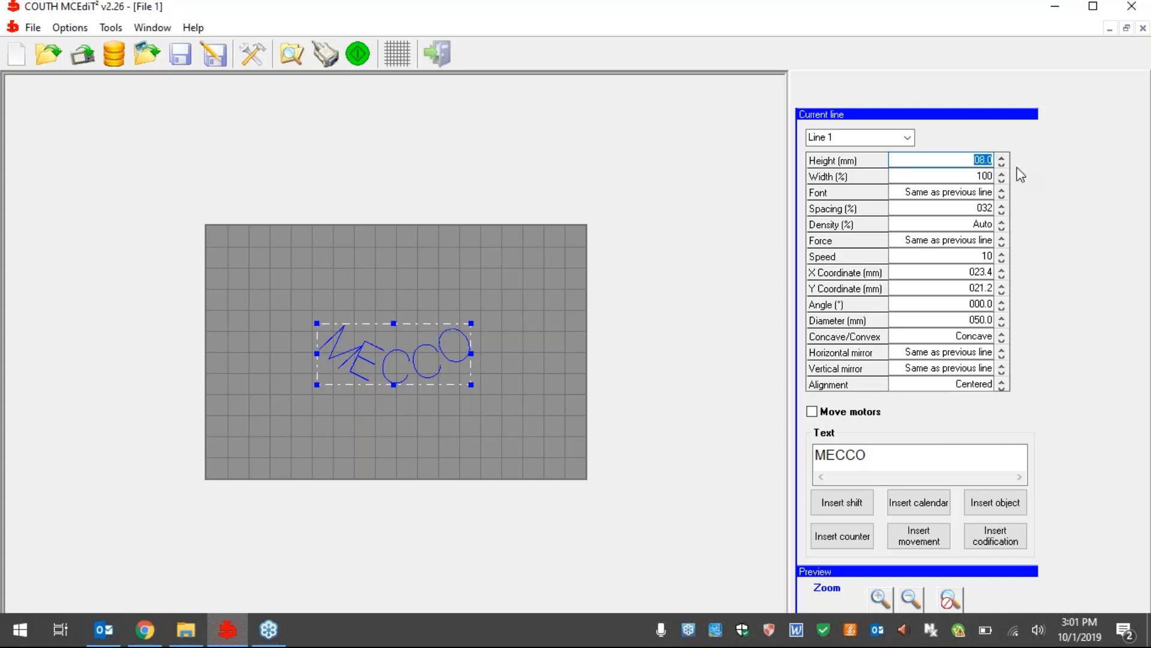
text(5)
key(Tab)
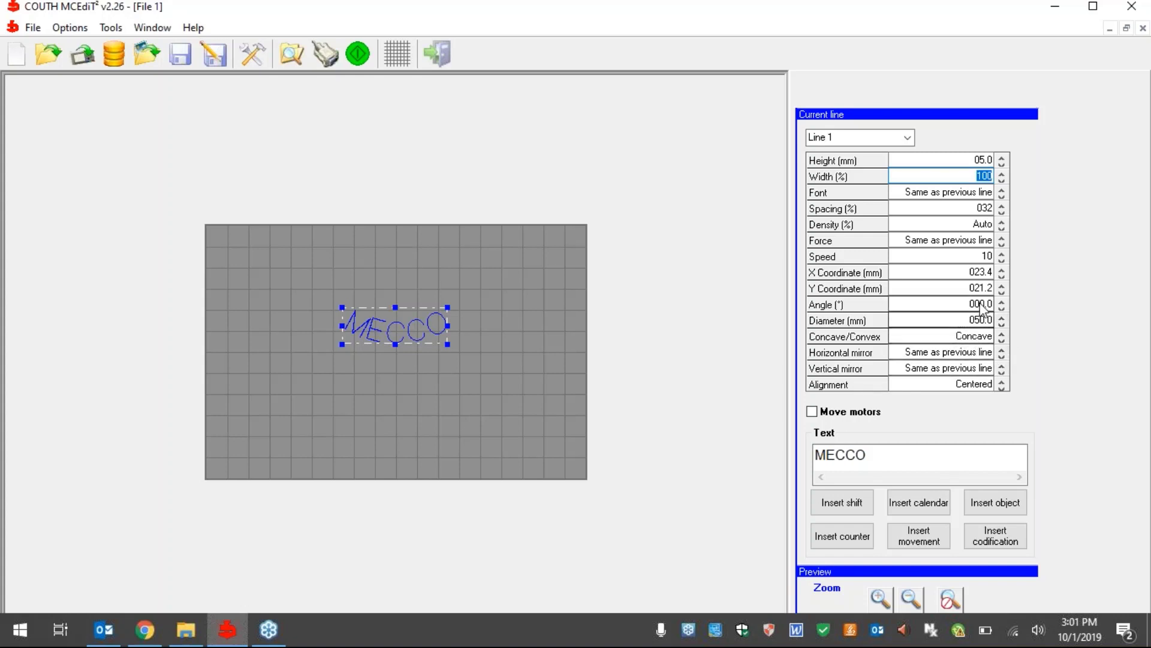
click(984, 320)
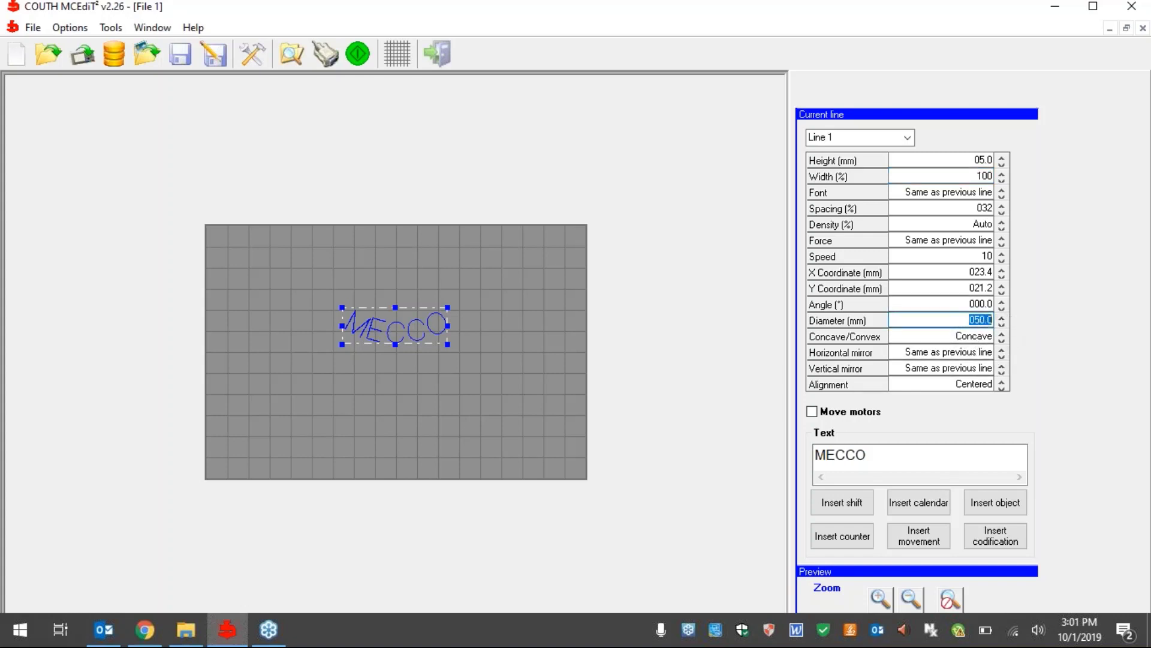
Straighten MECCO with diameter 000.0, trying both mirror options, then restore them to inherited.
text(0)
key(Tab)
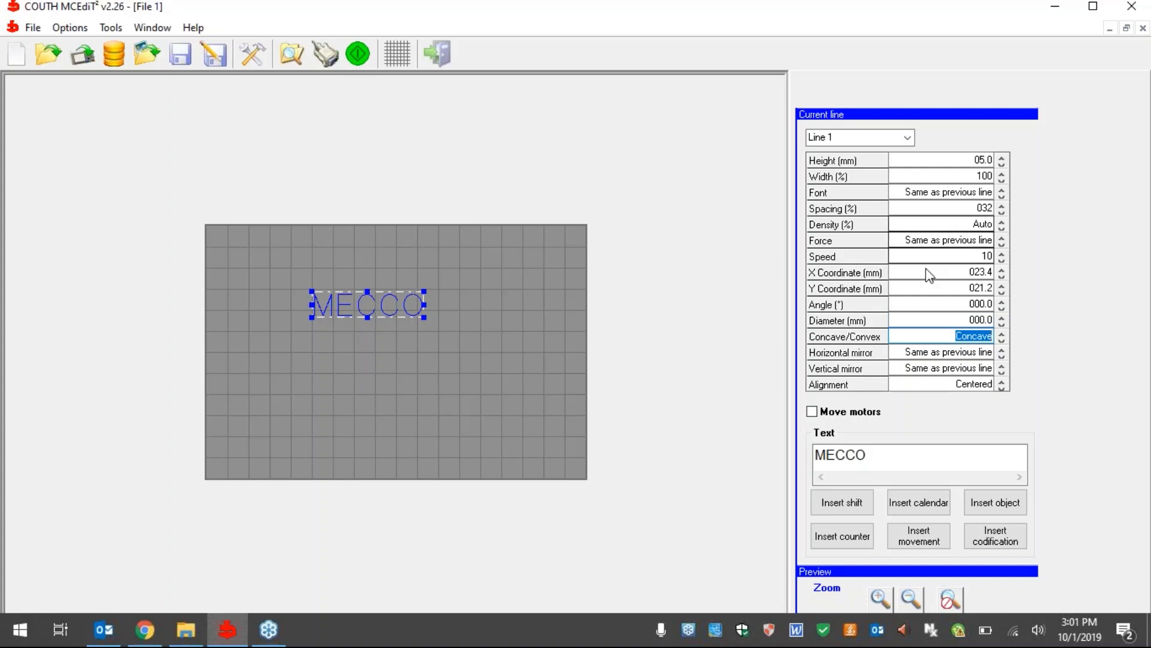
click(977, 352)
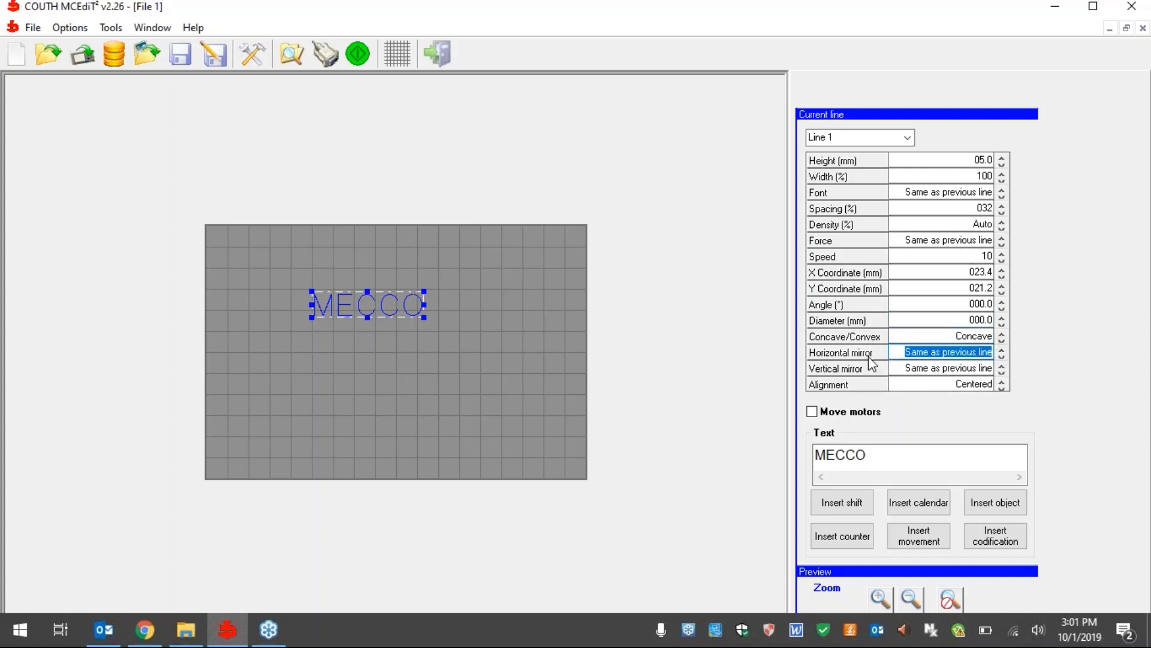
click(1002, 351)
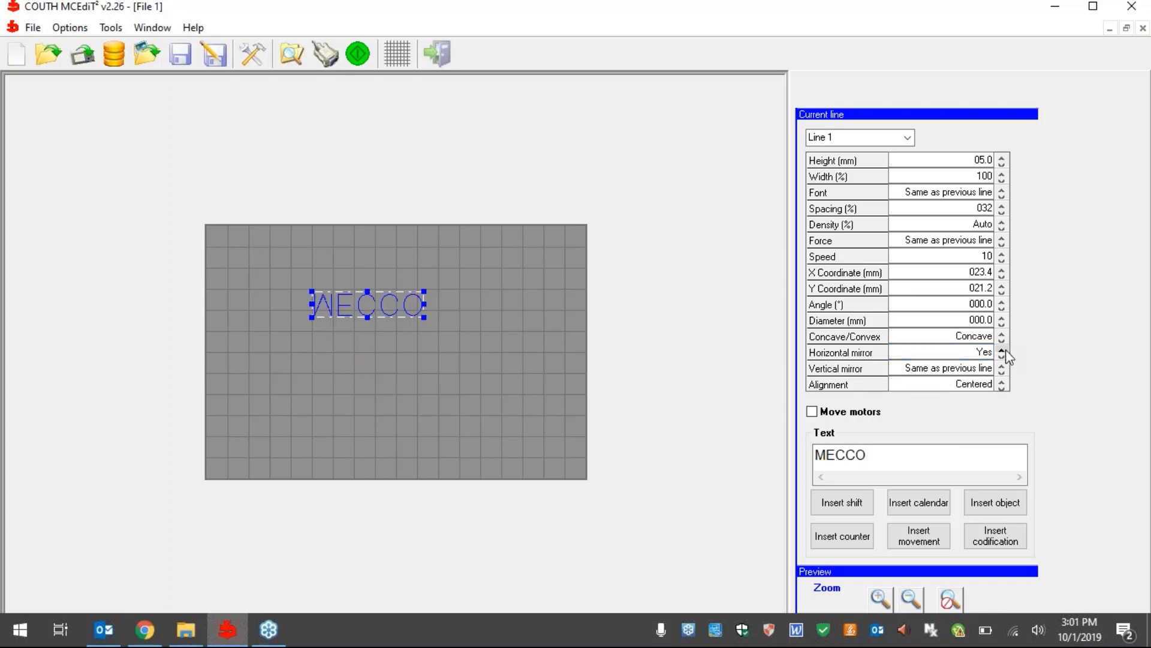
click(1005, 351)
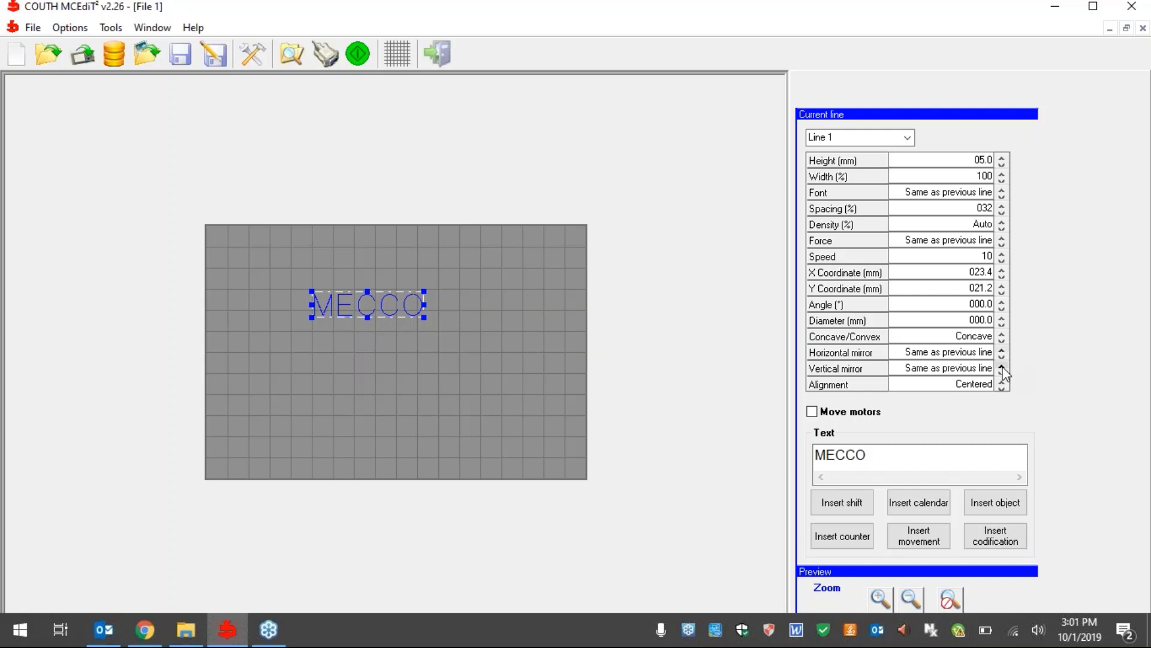
click(1002, 365)
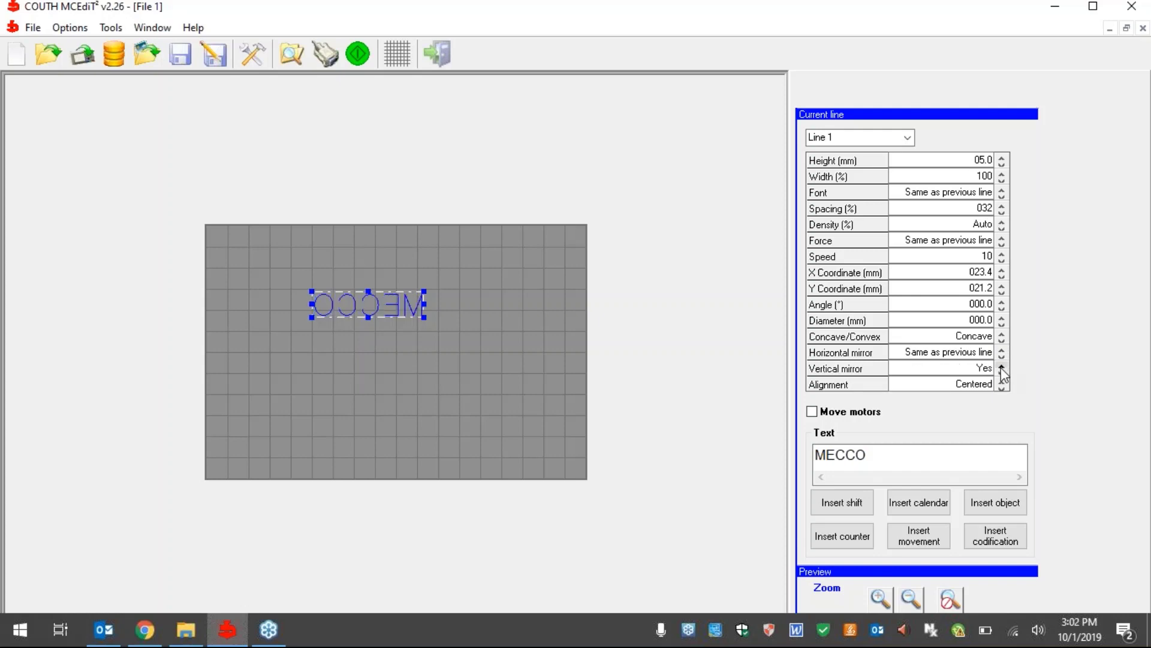
click(1002, 367)
click(916, 384)
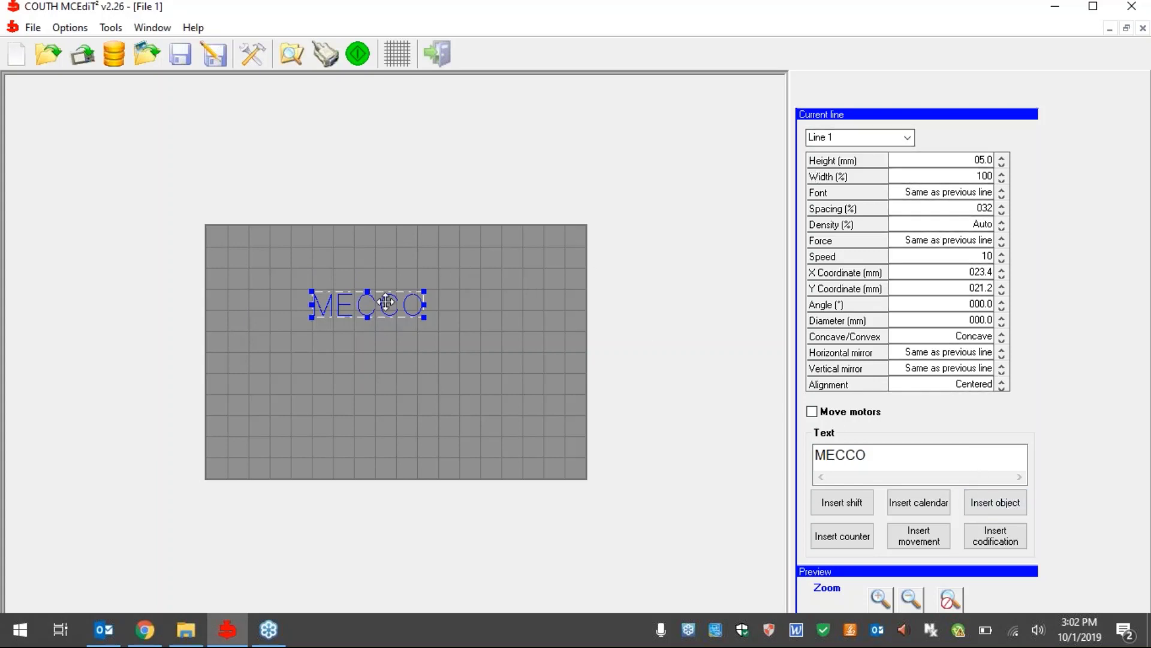
Move MECCO up-left to X 029.8 mm, Y 012.0 mm and switch to Line 2.
drag(386, 302, 409, 264)
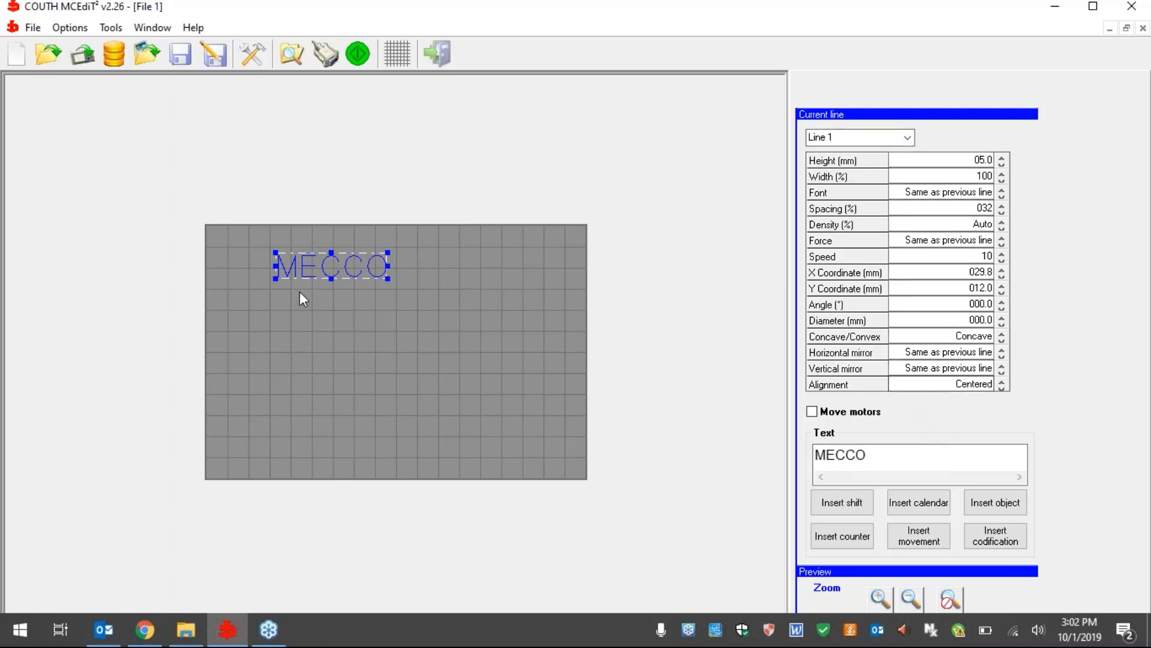
click(362, 292)
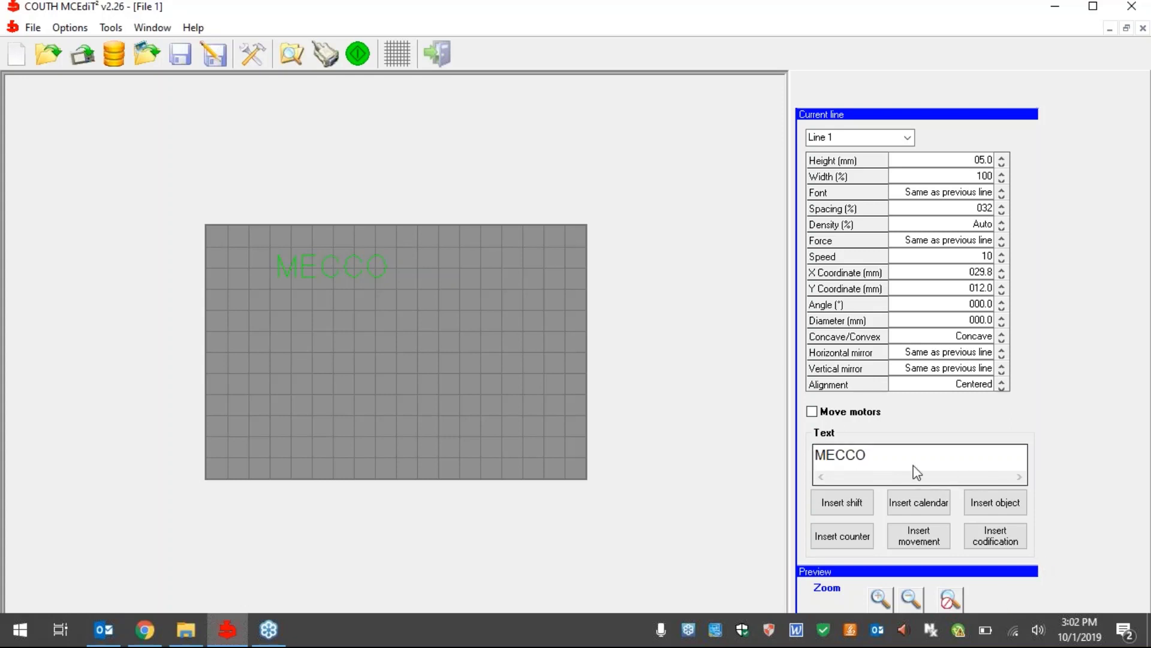
click(908, 138)
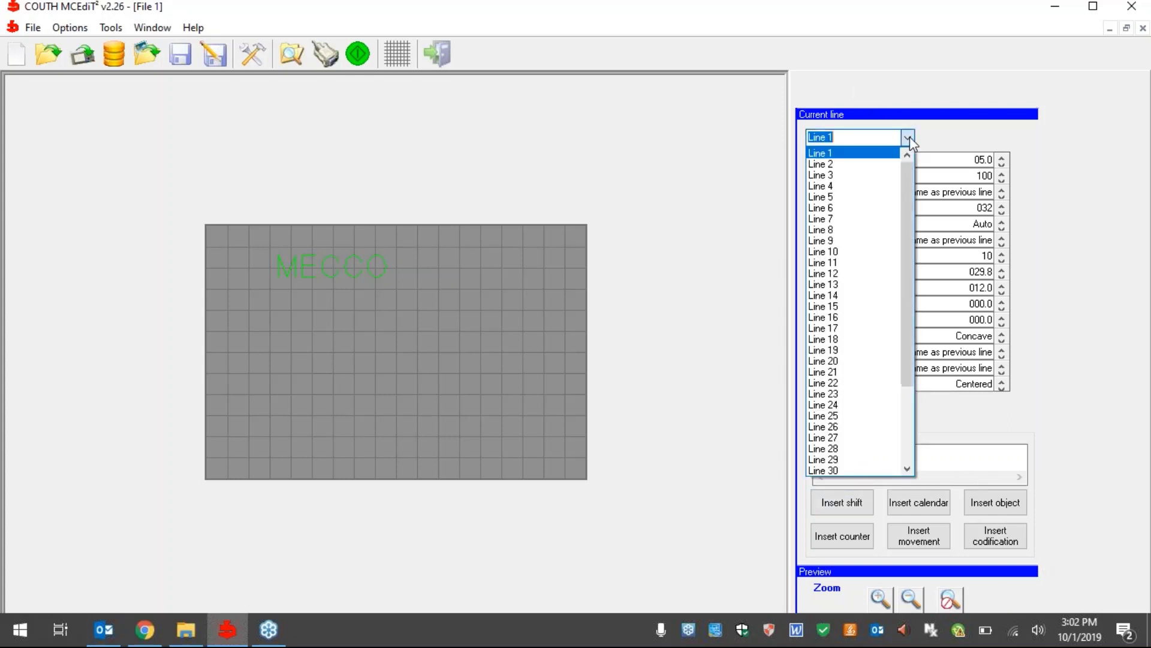
click(870, 163)
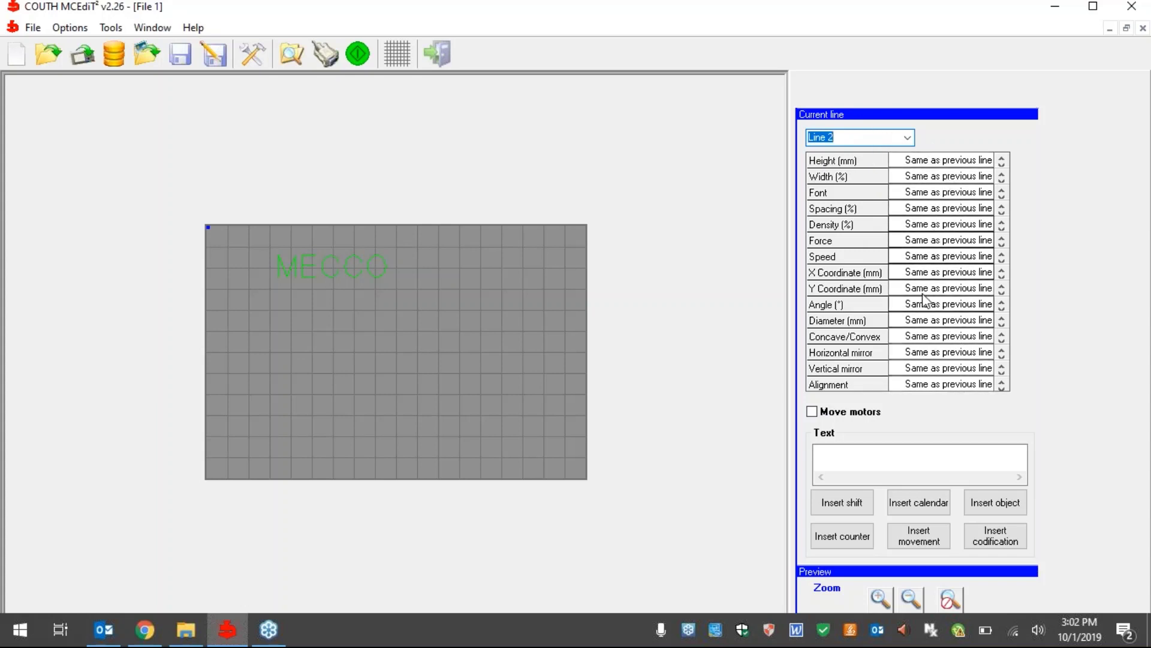
Type trial text 123 in Line 2 and delete it, leaving the line empty.
click(904, 473)
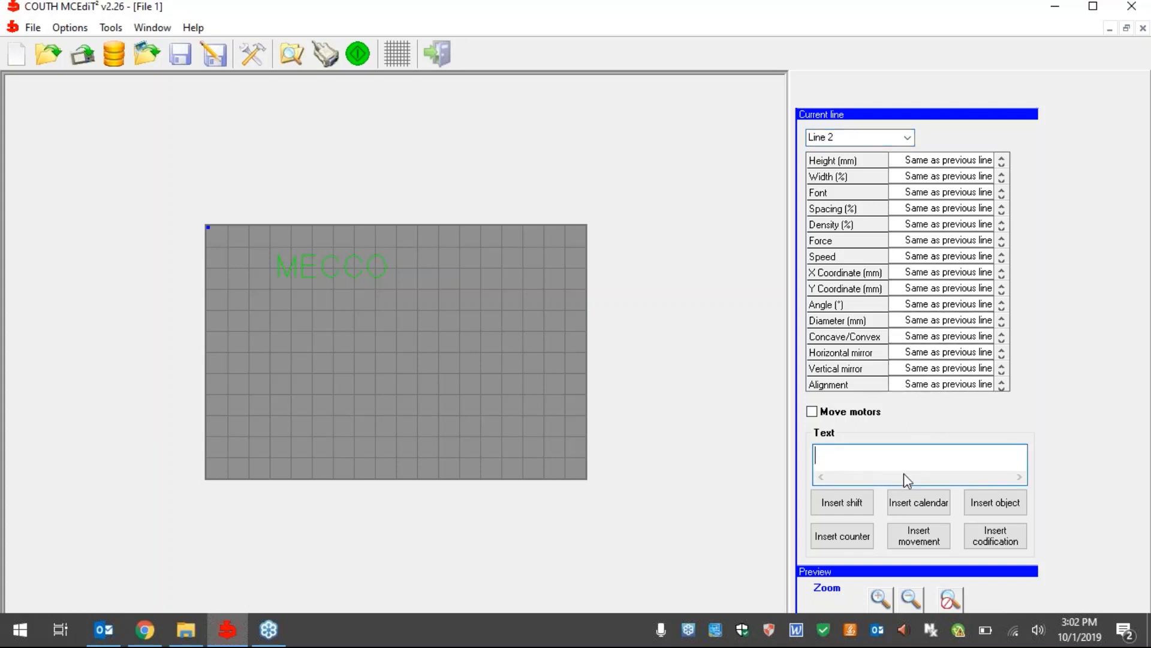
text(123)
key(BackSpace)
key(BackSpace)
key(BackSpace)
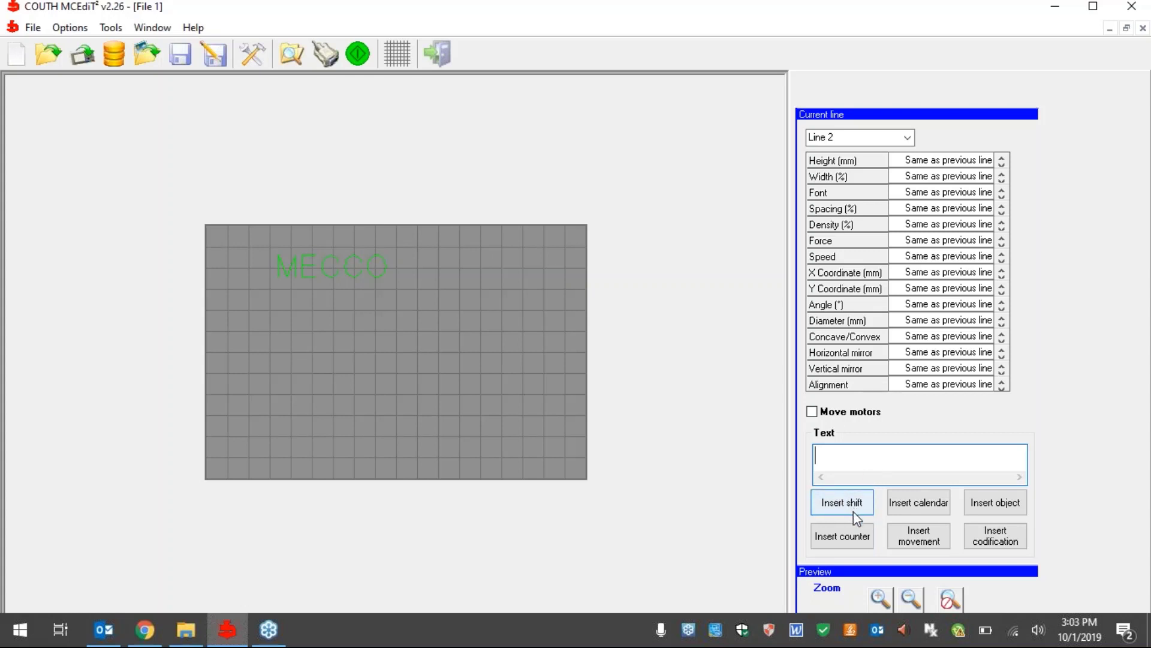
Check the shift start hours and marking characters A/B, then insert shift code [T] into Line 2.
click(70, 28)
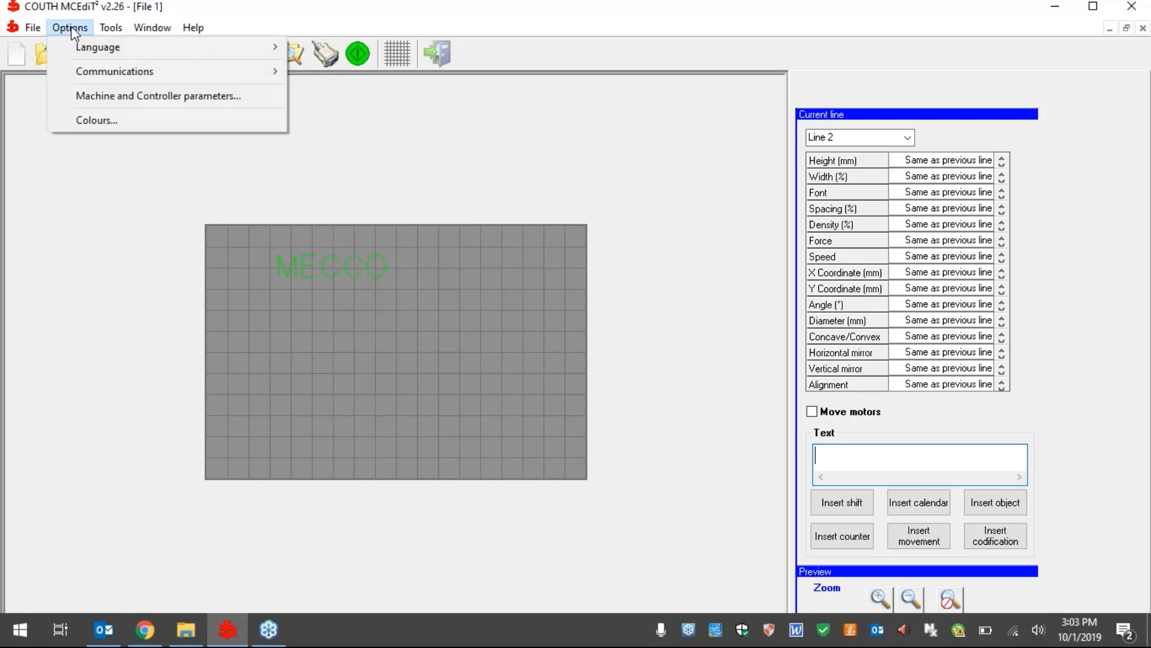
click(92, 95)
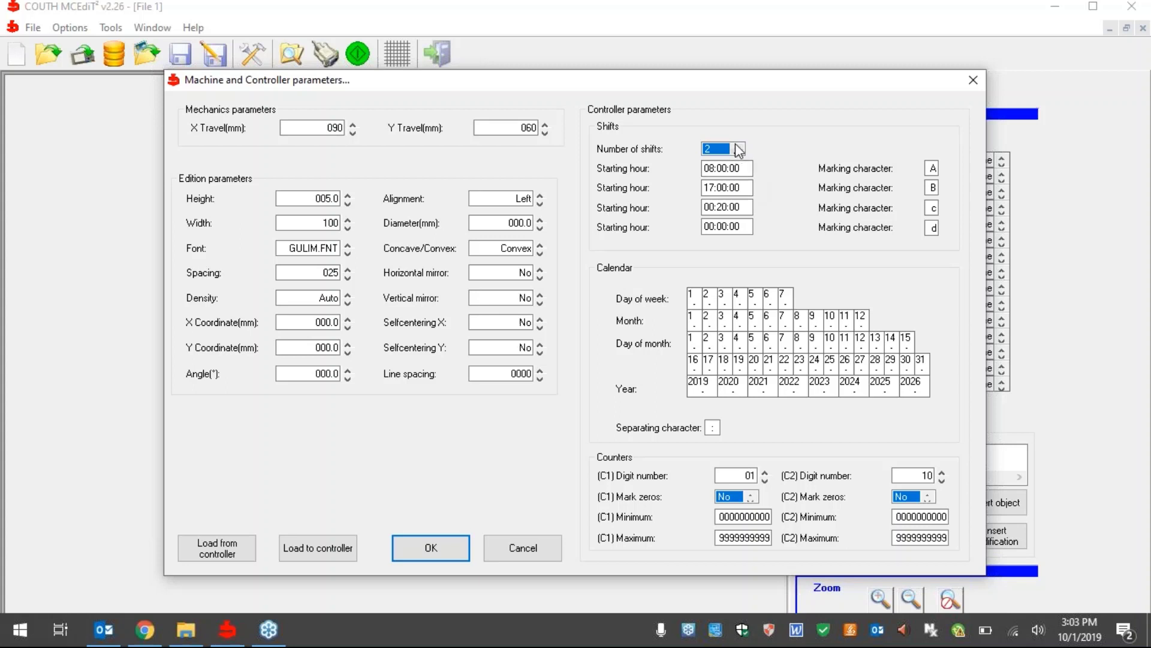
click(704, 170)
key(Tab)
key(shift+Tab)
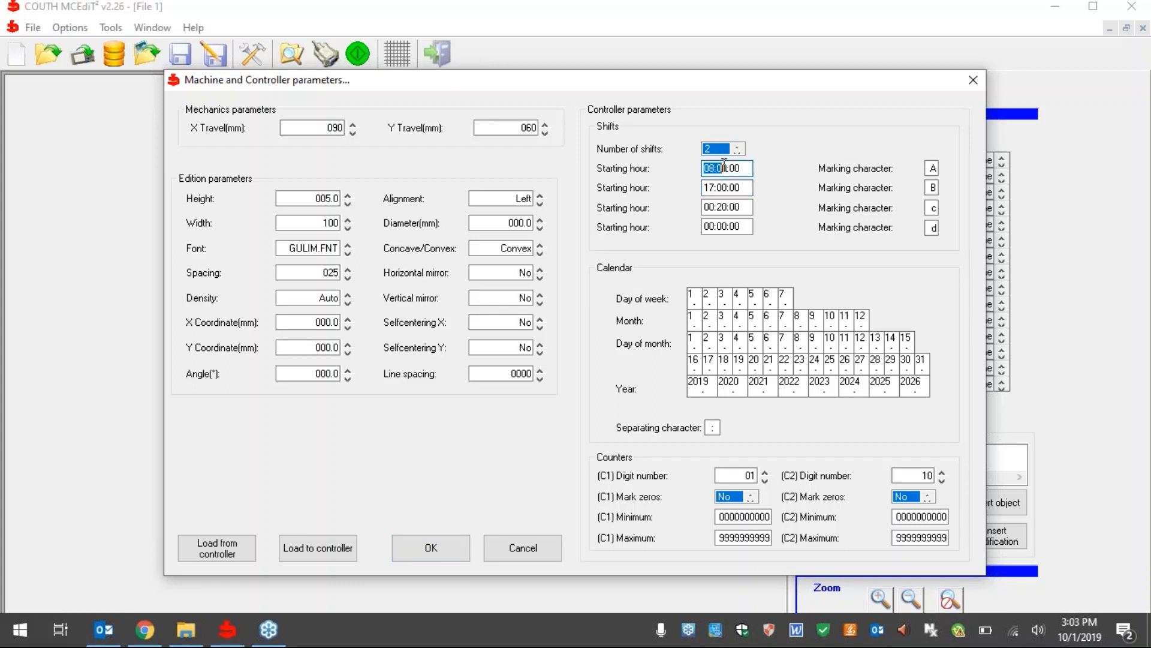
click(932, 169)
key(Tab)
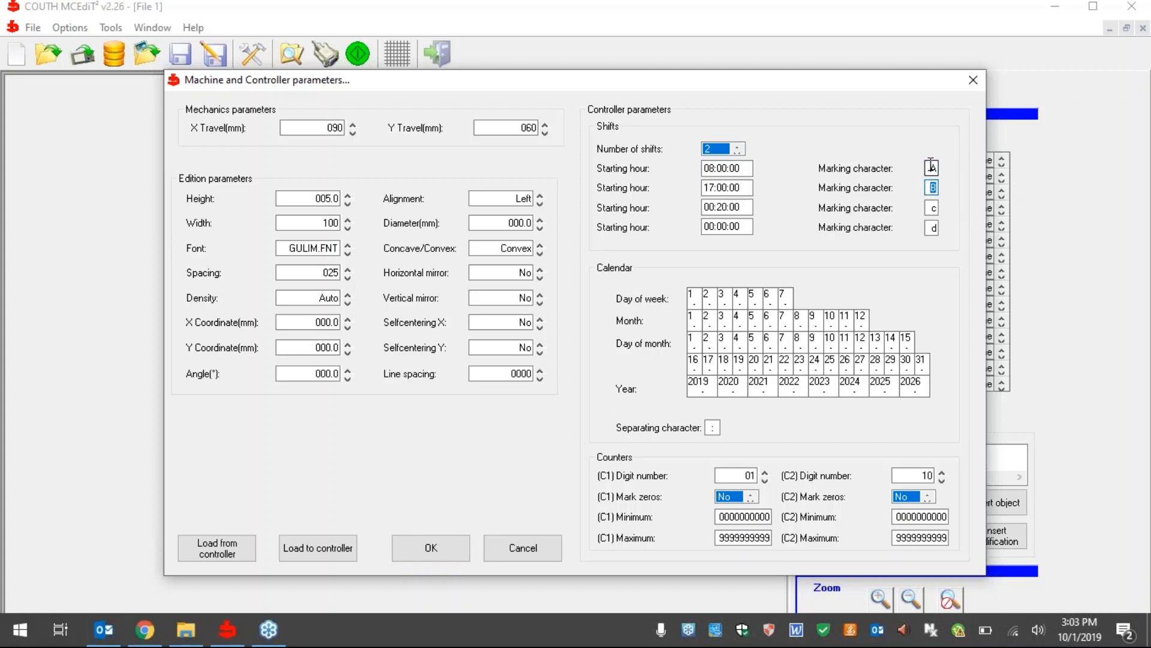
click(931, 168)
click(933, 187)
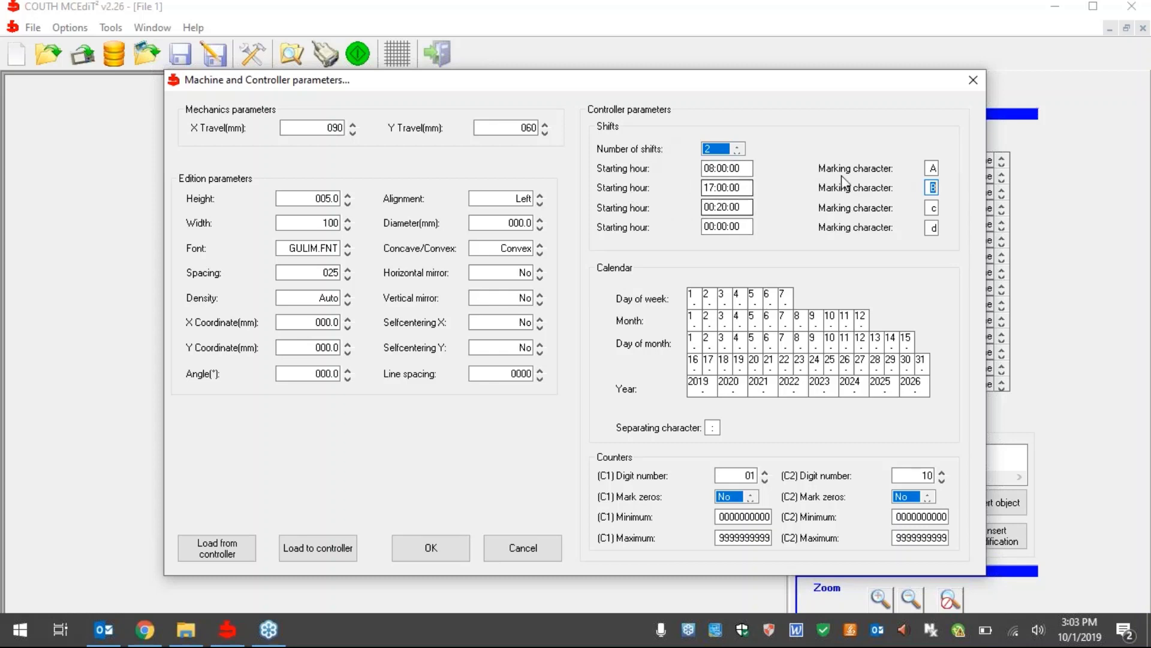
click(431, 547)
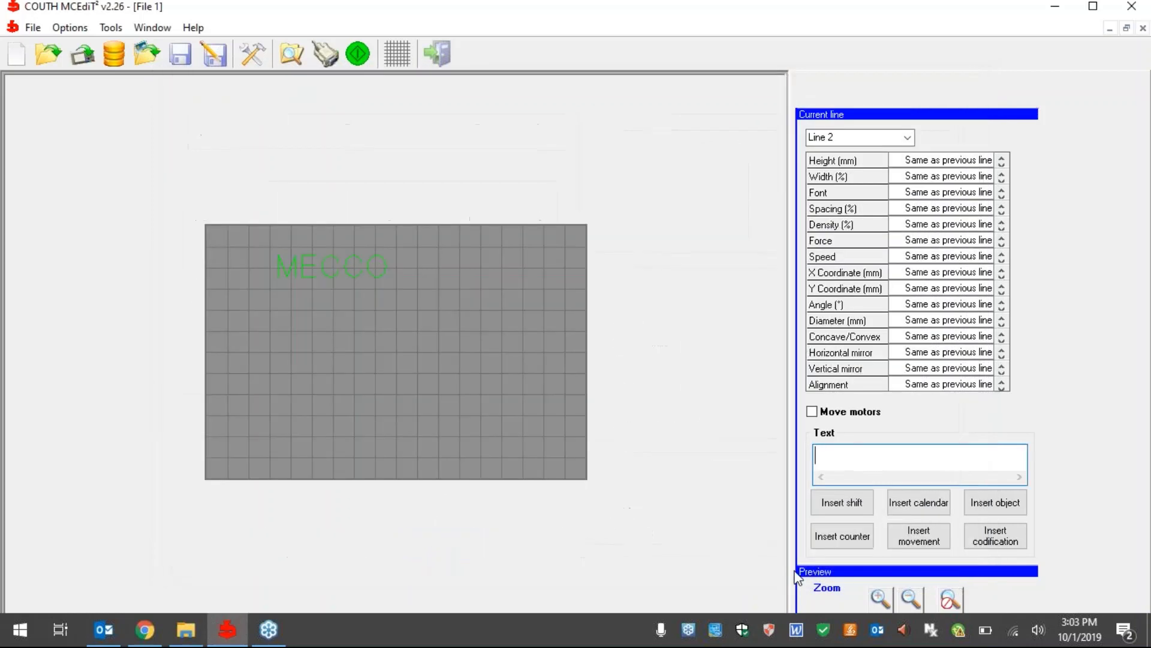
click(843, 506)
Append the Day of year(ddd) calendar code to Line 2 after the shift code.
click(921, 503)
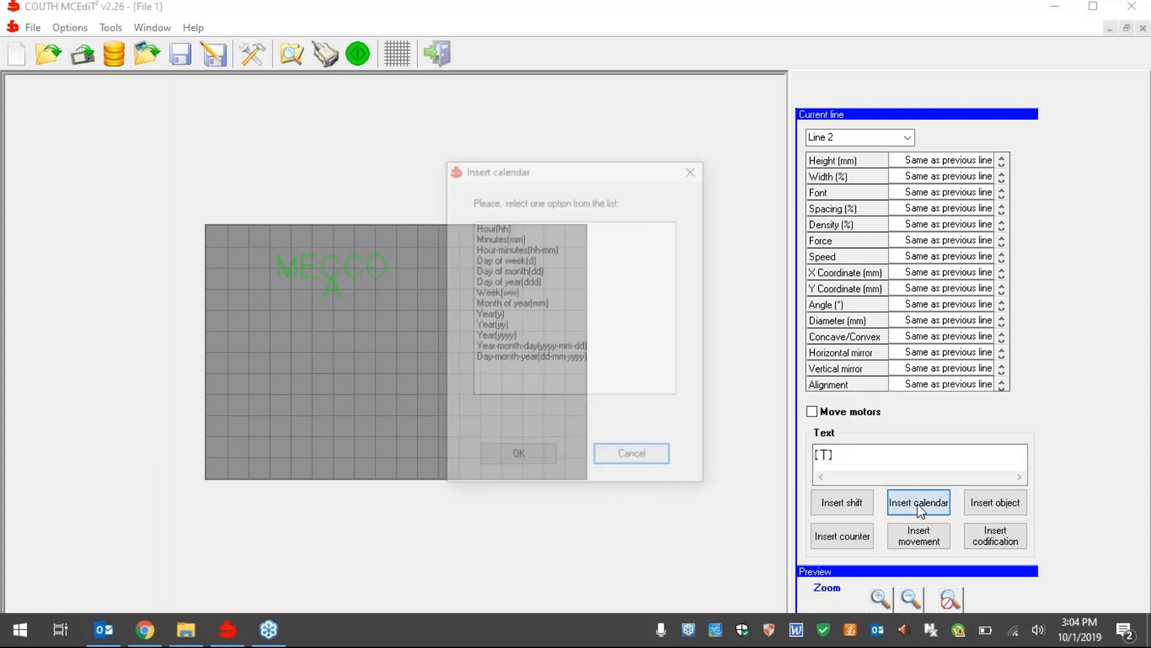
click(519, 226)
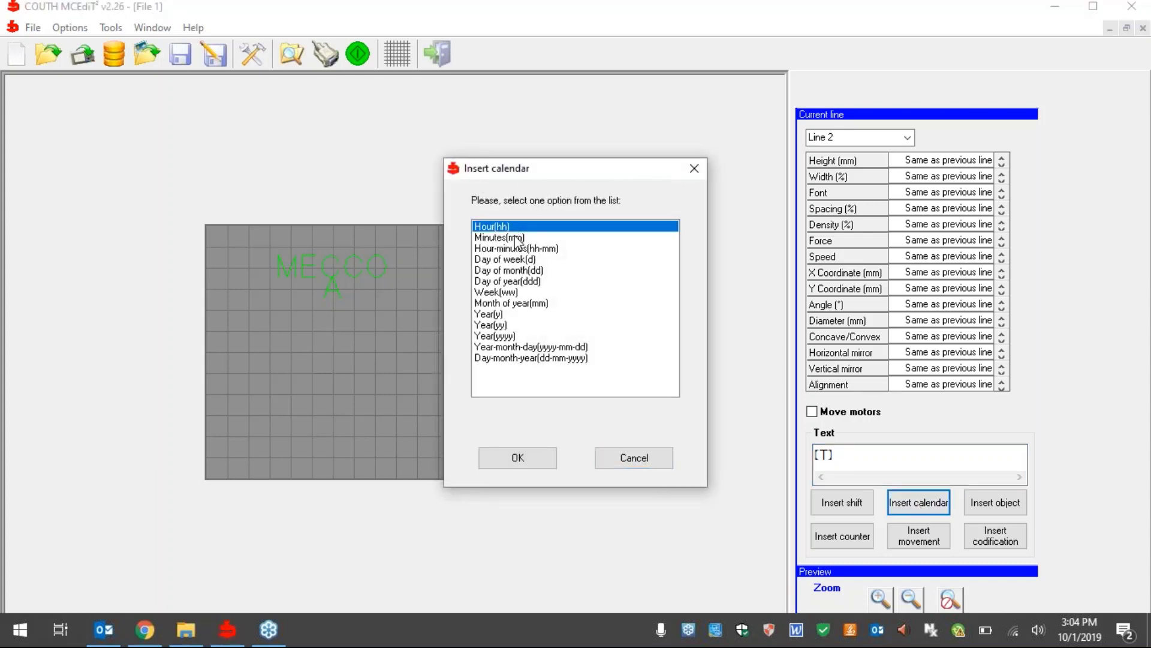
click(519, 237)
click(523, 250)
click(525, 270)
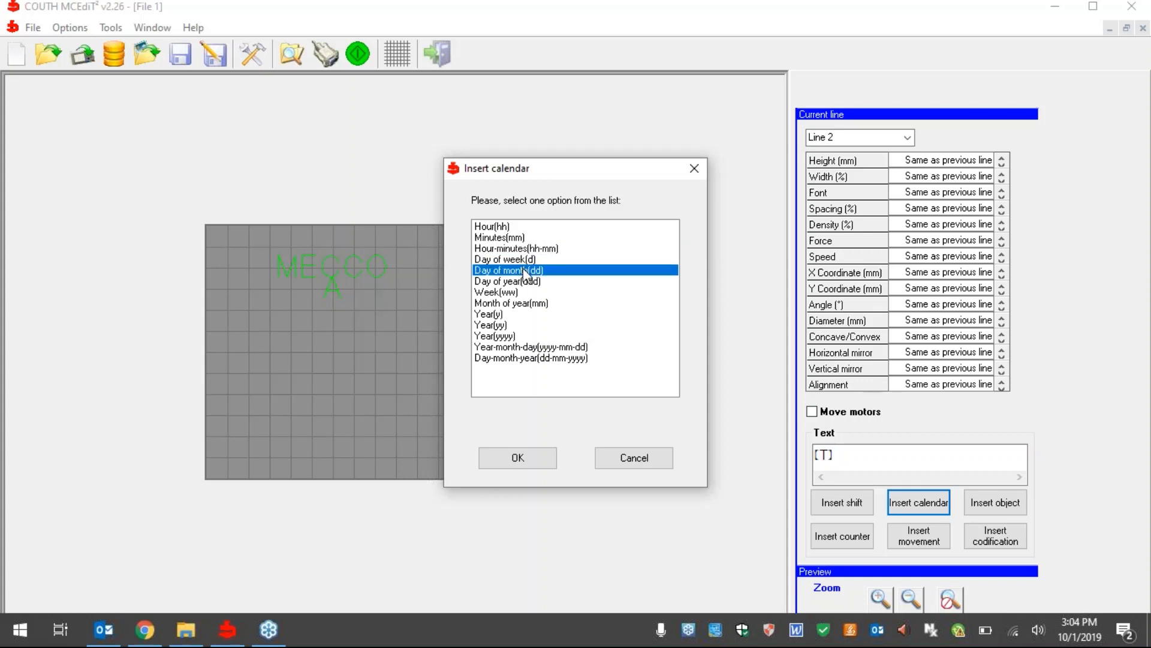
click(525, 260)
click(519, 281)
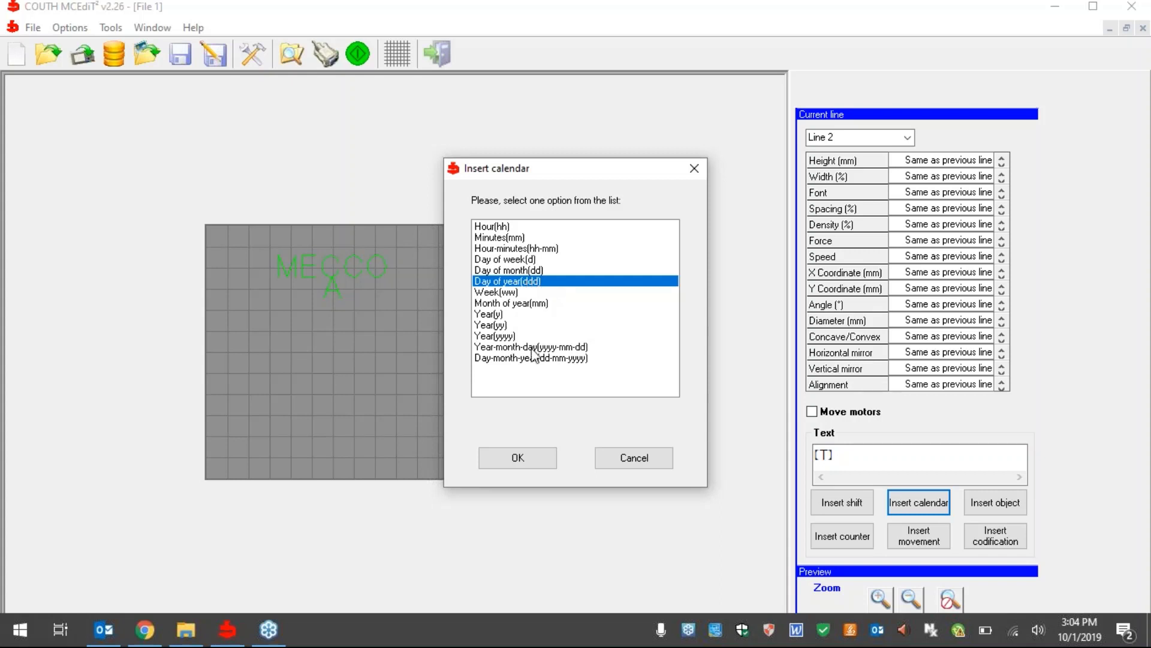
click(532, 451)
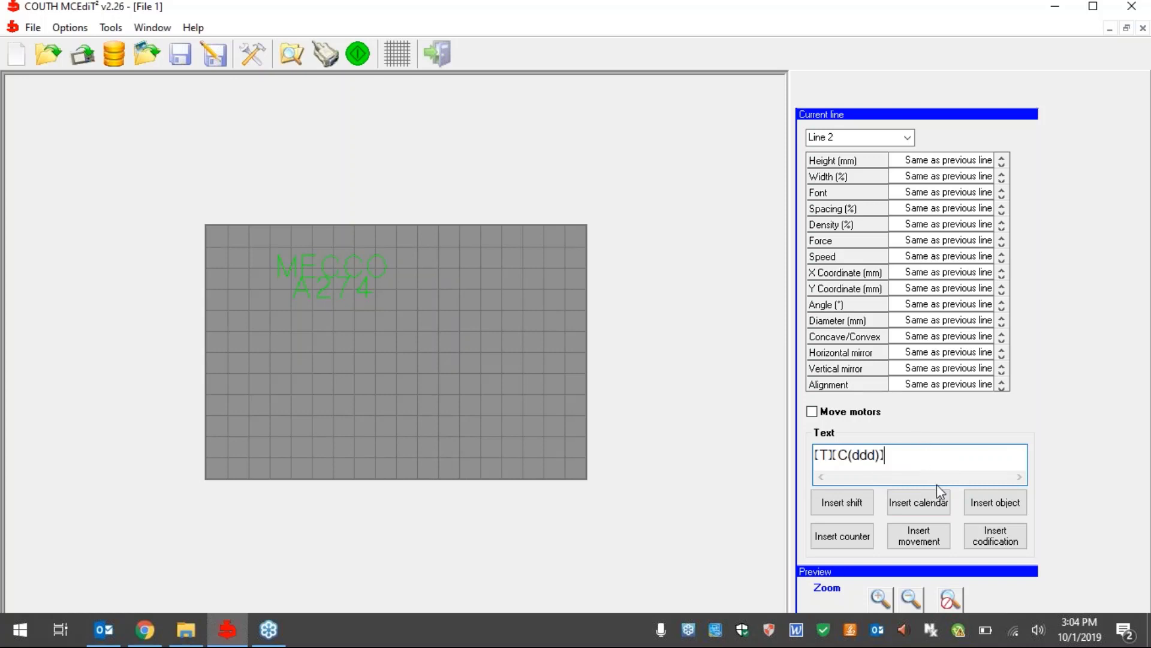
Append the two-digit Year(yy) code so Line 2 previews as A27419.
click(919, 504)
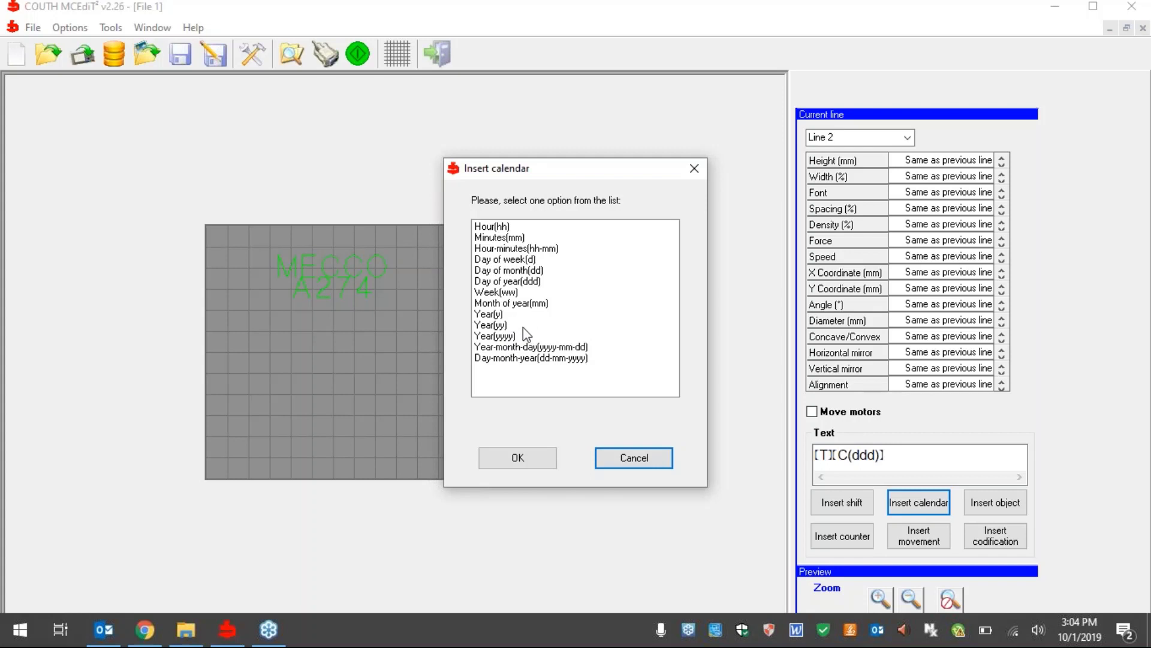
click(490, 324)
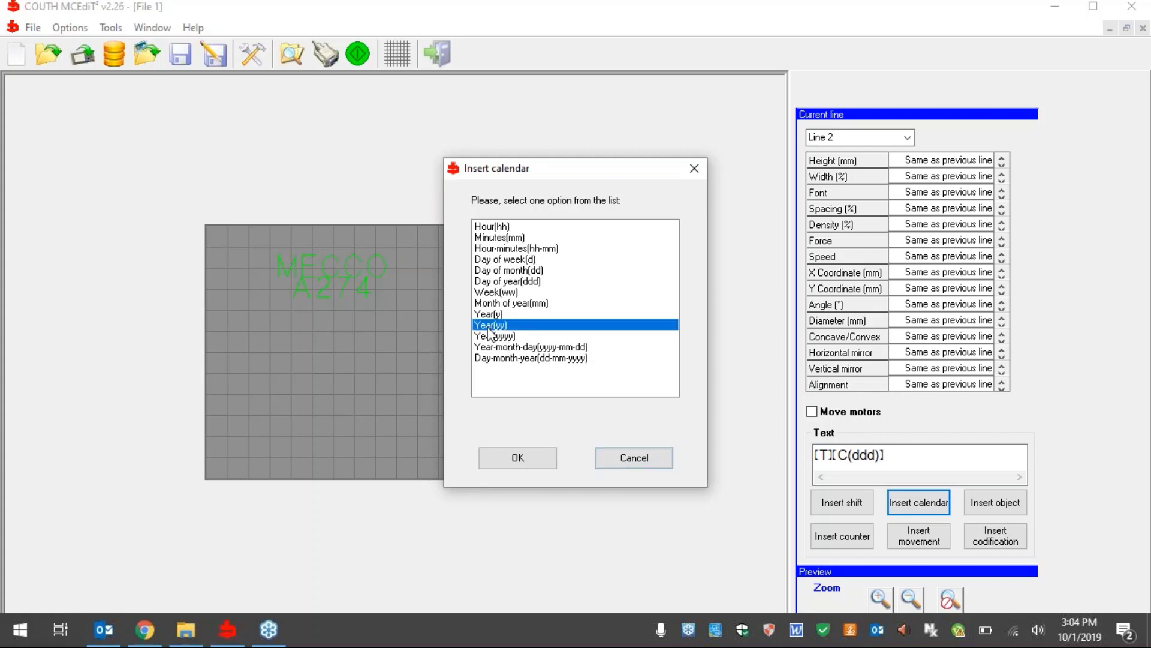
click(524, 459)
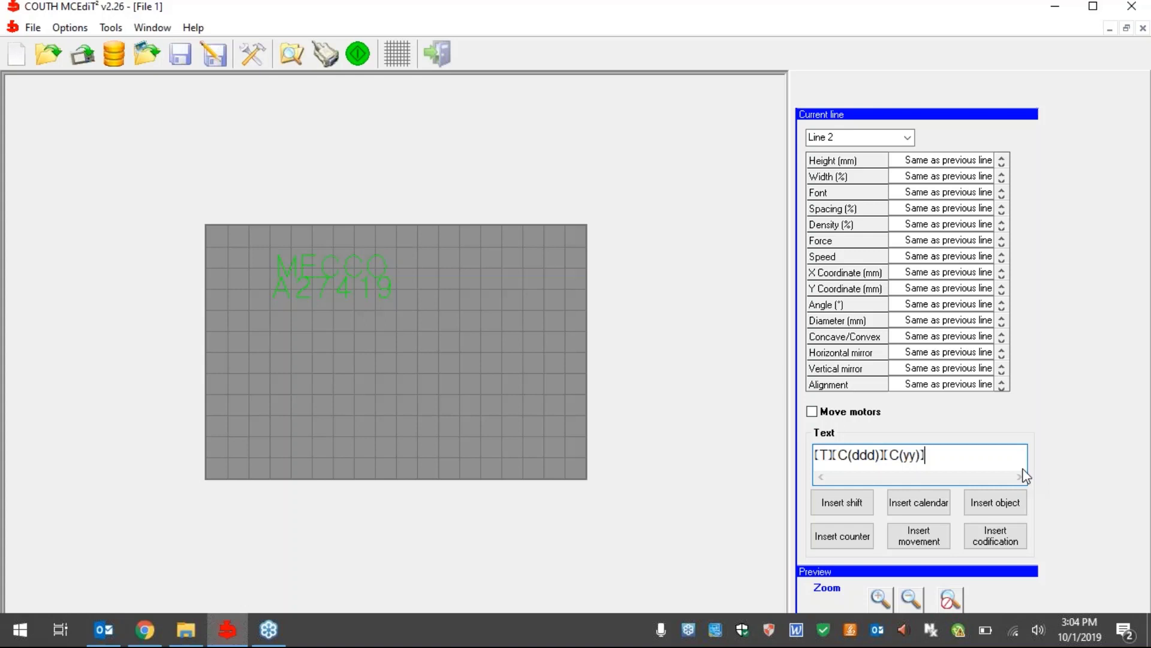
Switch to Line 3 and insert the COUTH.LOG logo object.
click(907, 137)
click(863, 165)
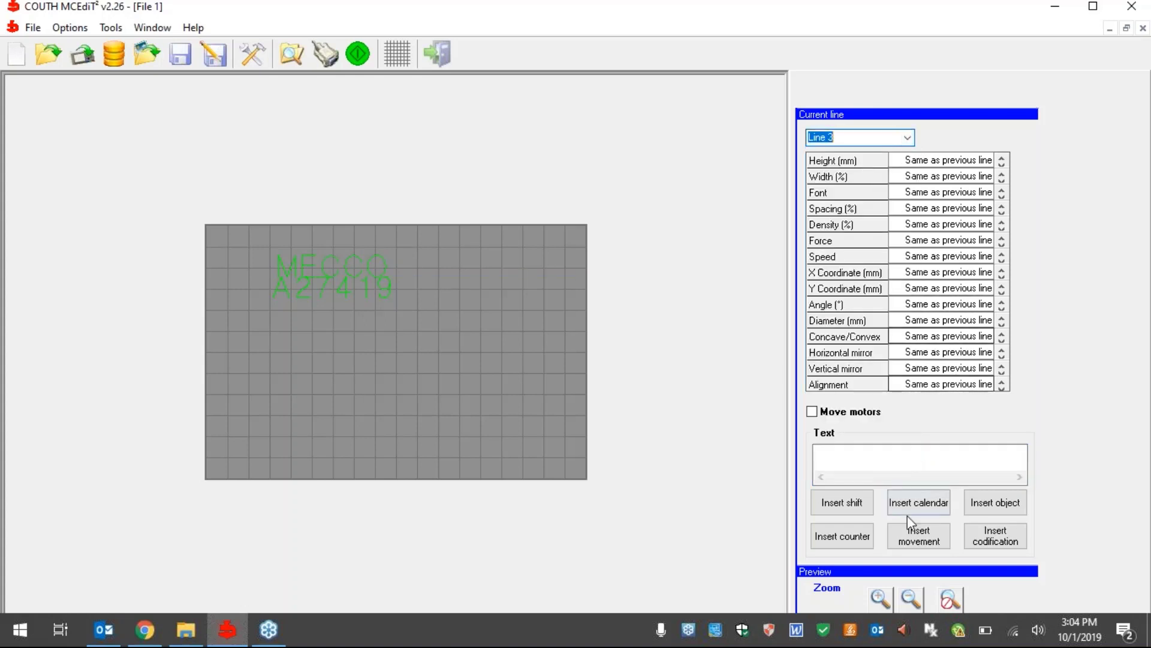
click(911, 462)
click(1008, 507)
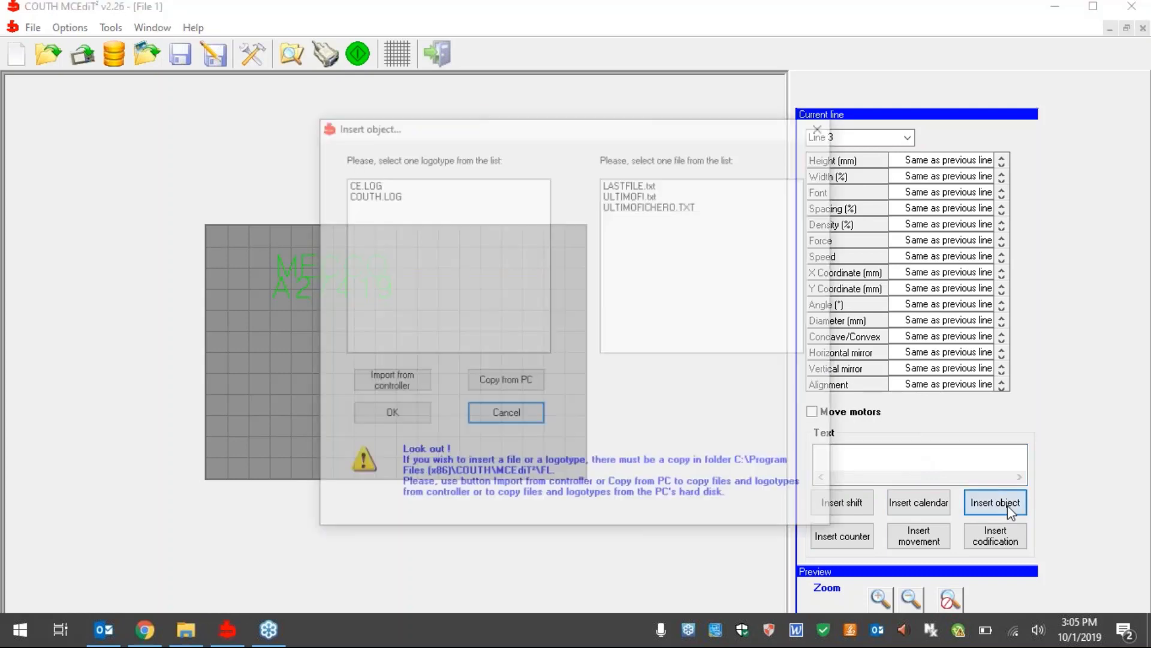
click(387, 195)
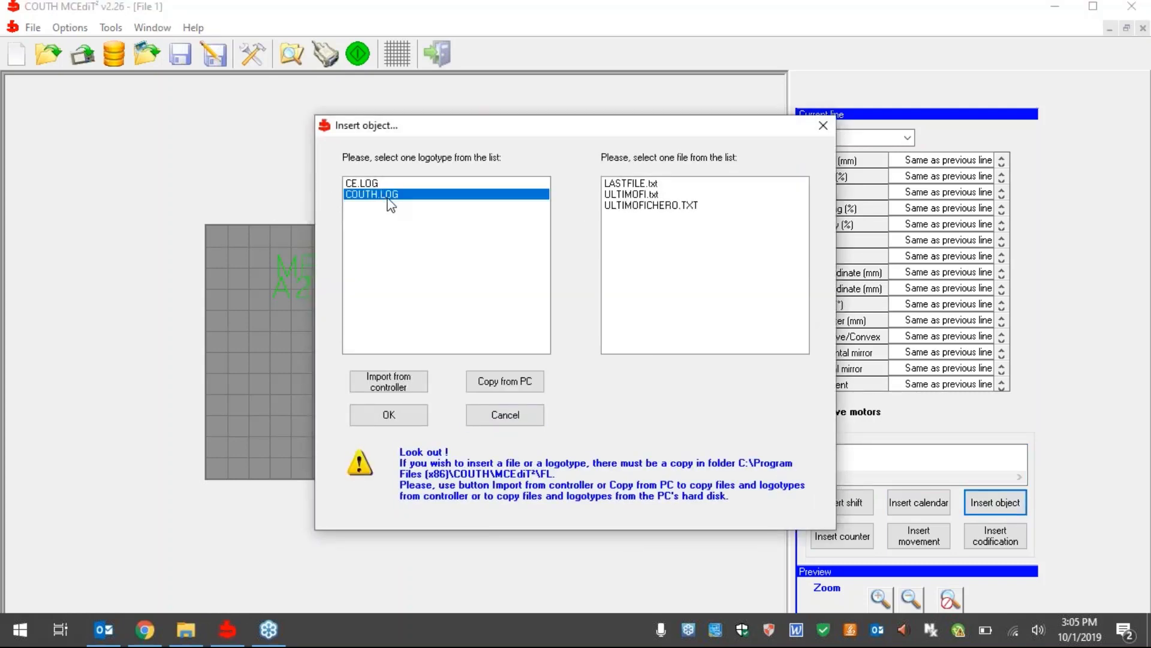
click(390, 416)
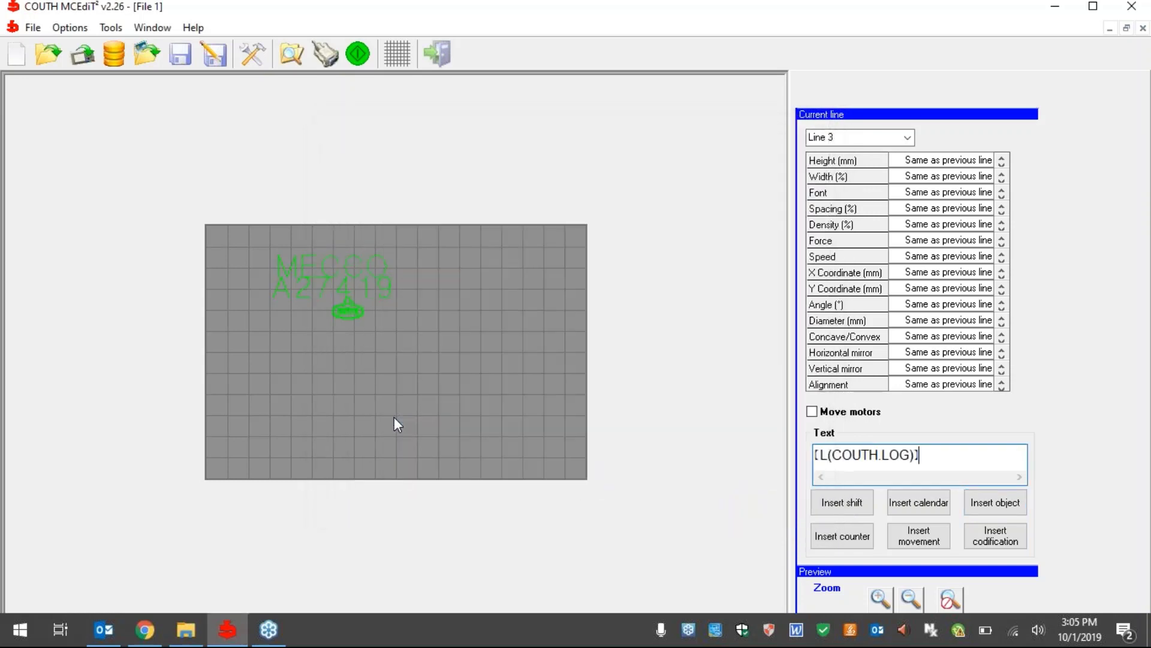
Enlarge the COUTH logo to 12.1 mm high and place it below the date line.
click(355, 308)
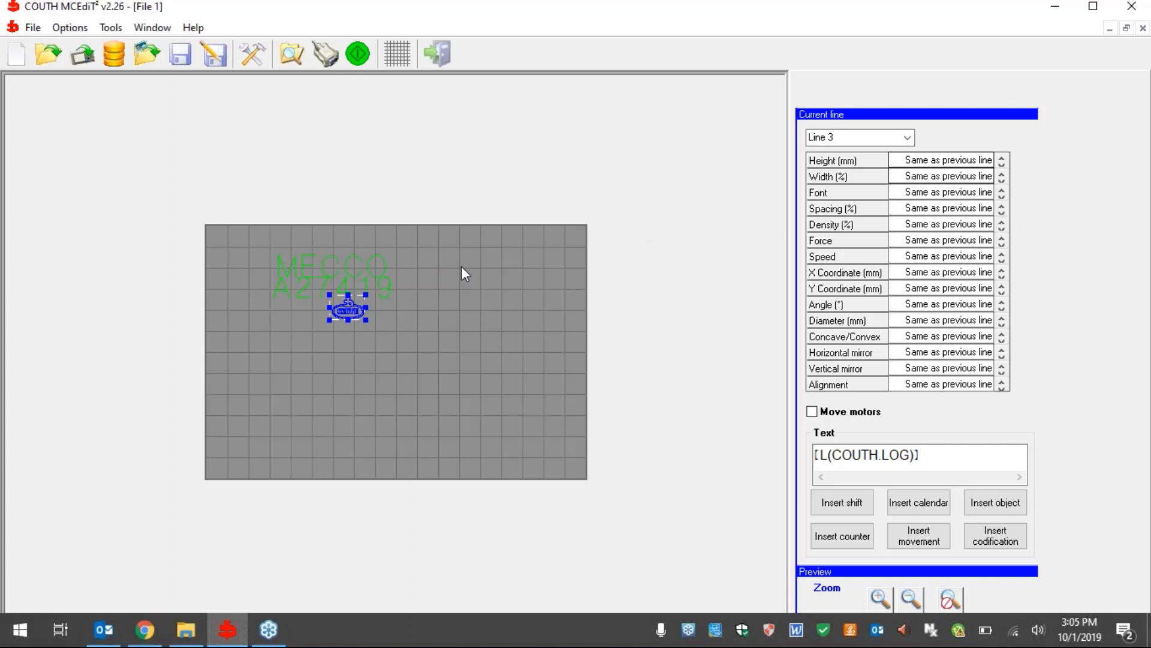
drag(367, 320, 341, 333)
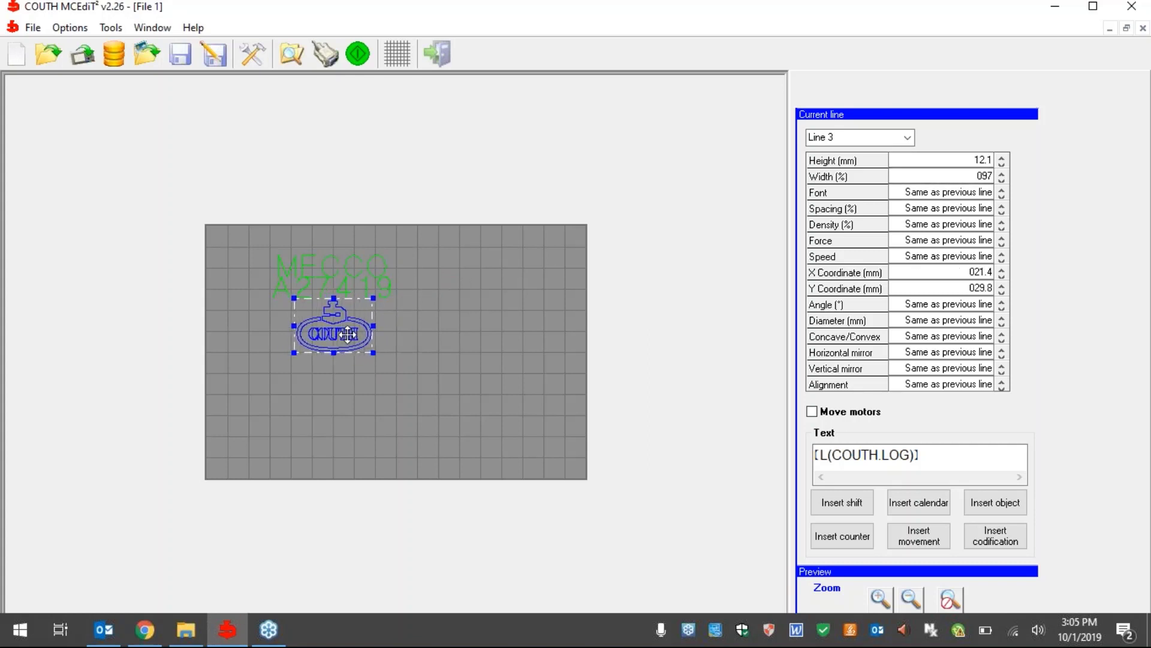
click(422, 345)
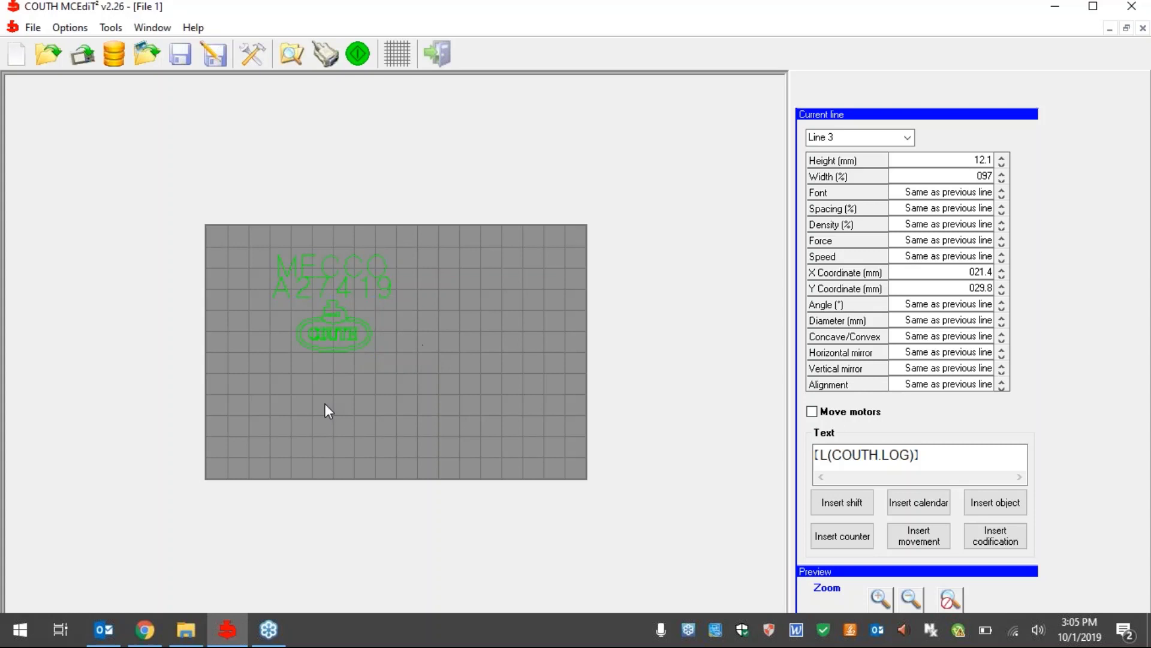
click(830, 537)
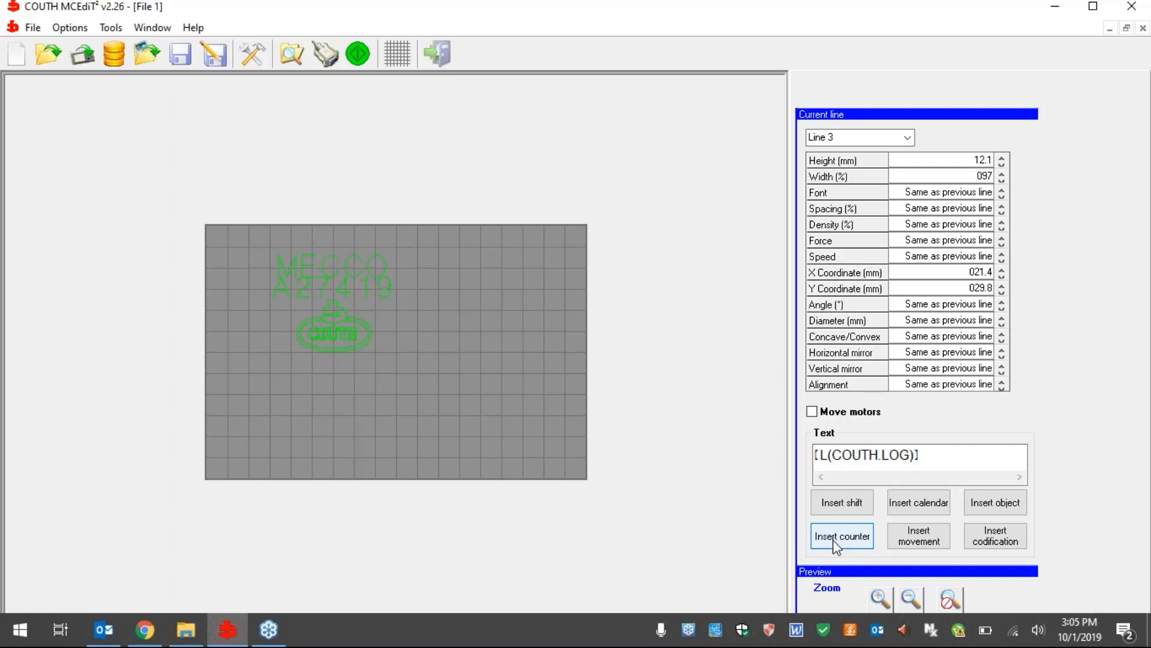
click(843, 505)
click(70, 27)
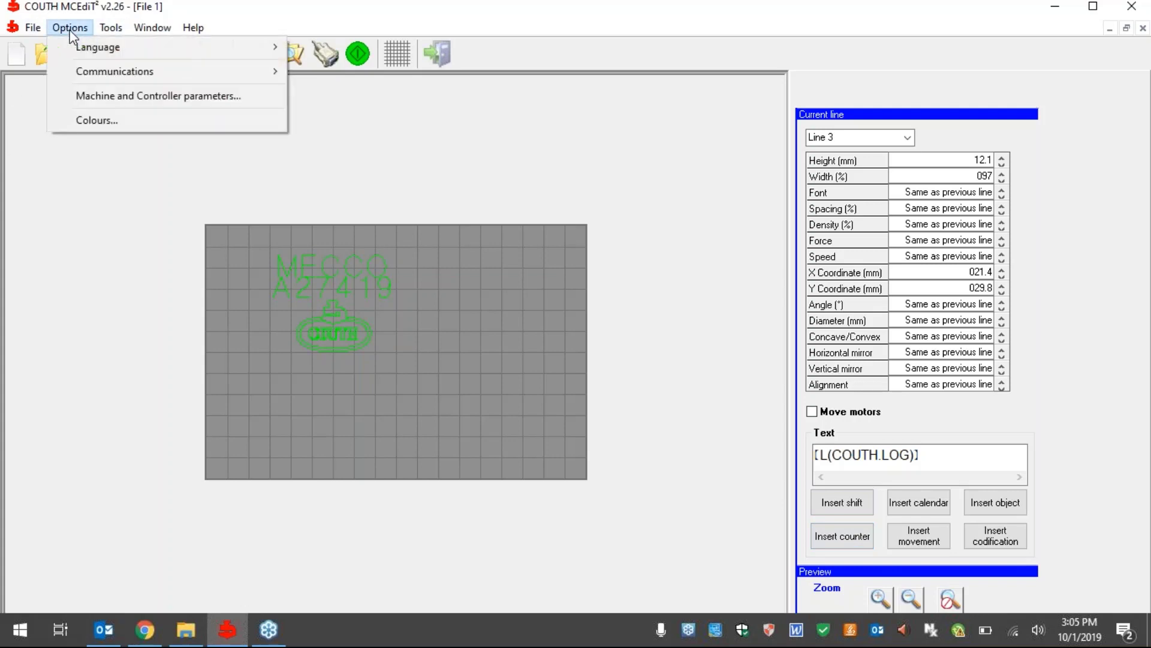
click(104, 99)
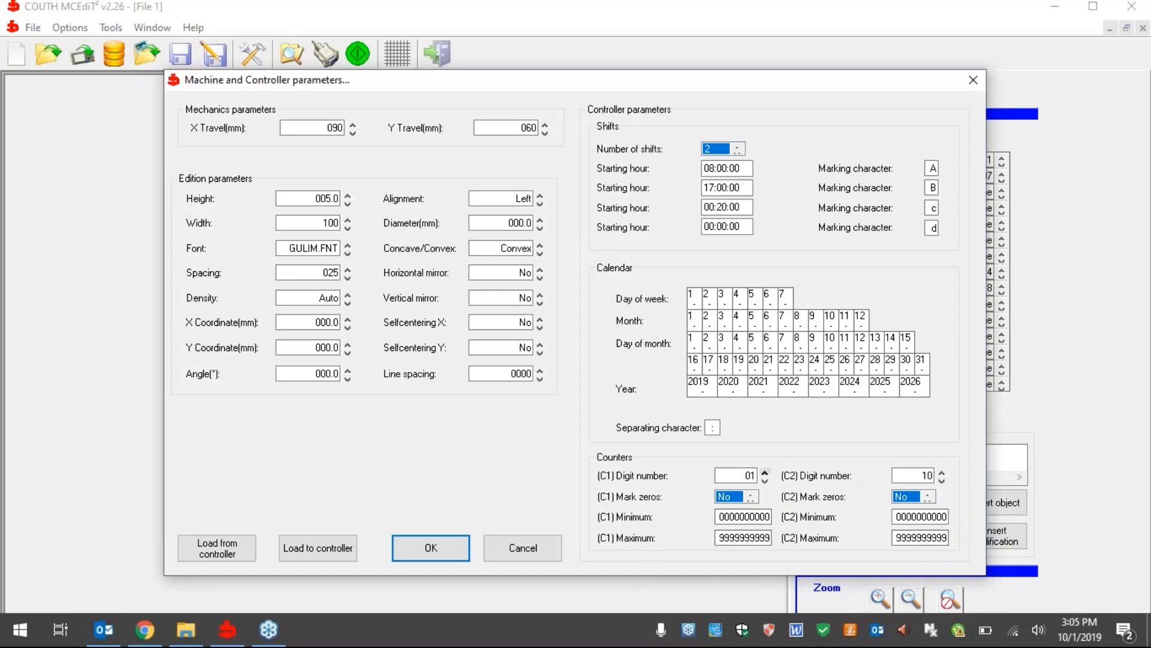
double_click(745, 516)
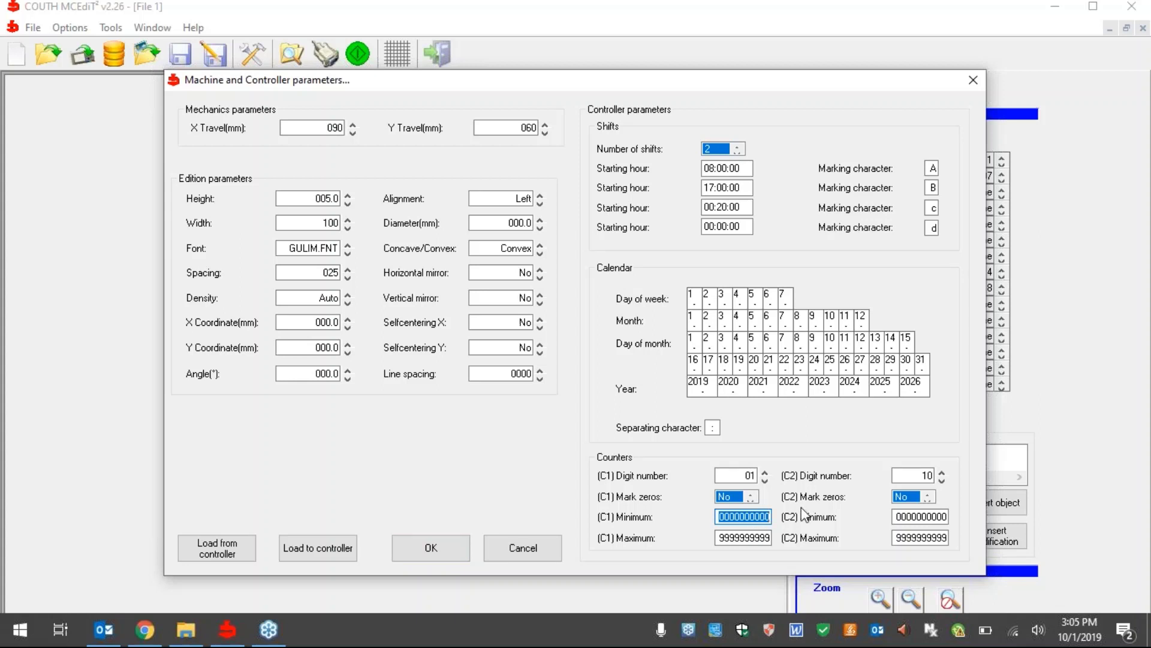
click(746, 543)
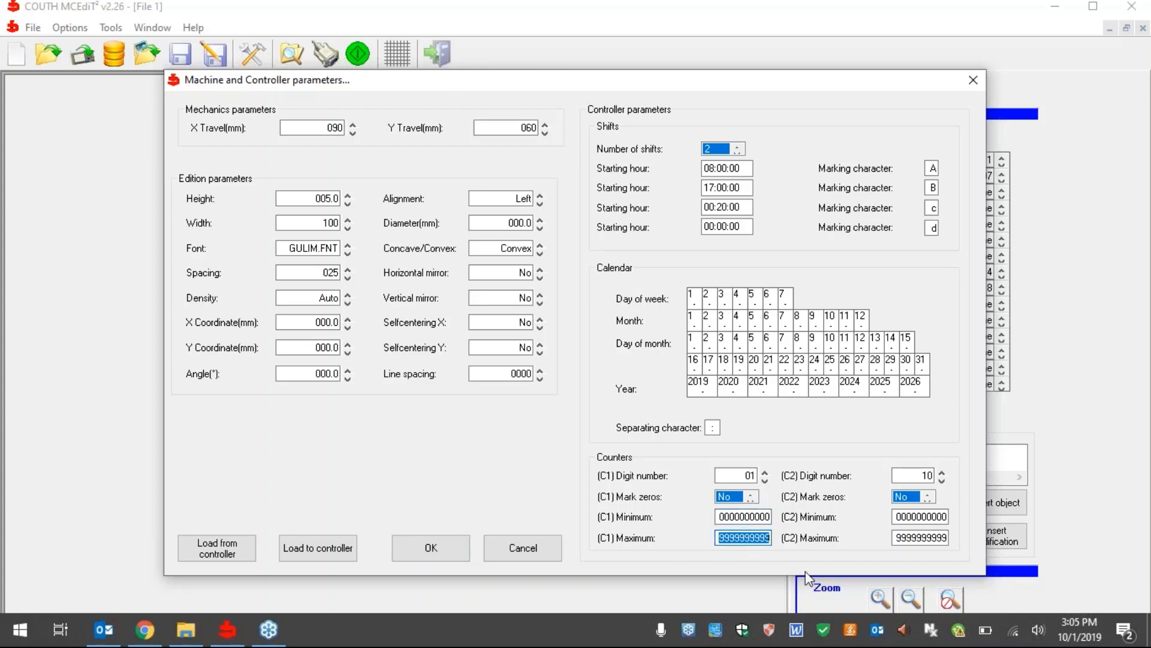
click(751, 494)
click(752, 497)
click(446, 550)
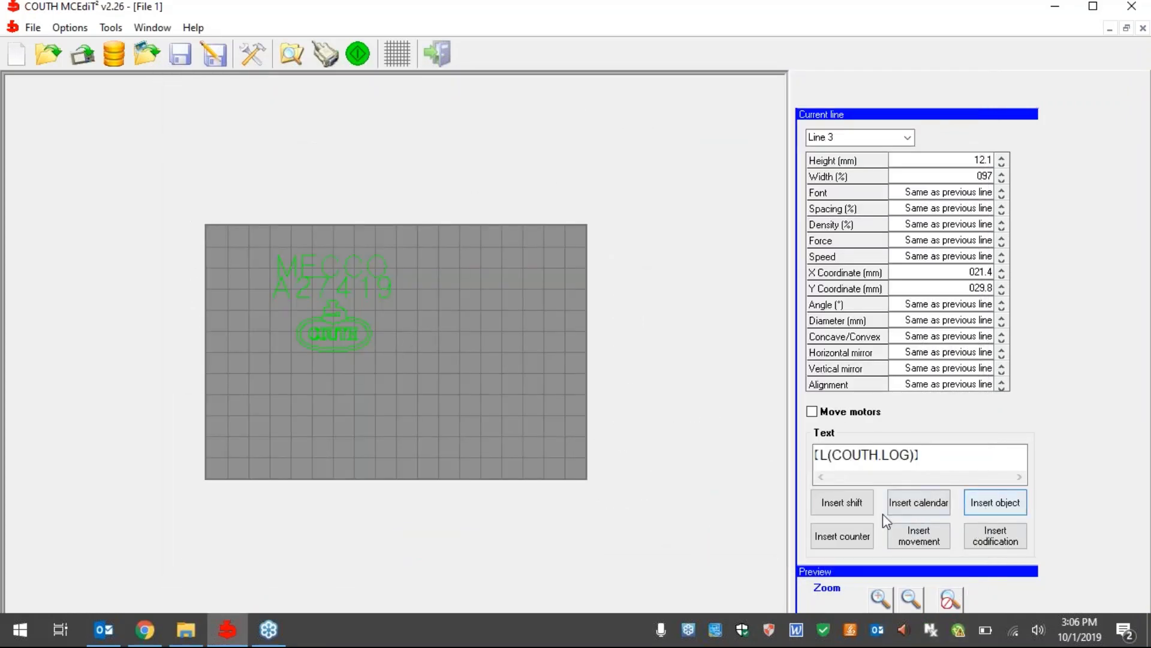
Insert counter C1 at the start of line 3, ahead of the COUTH logo.
click(858, 542)
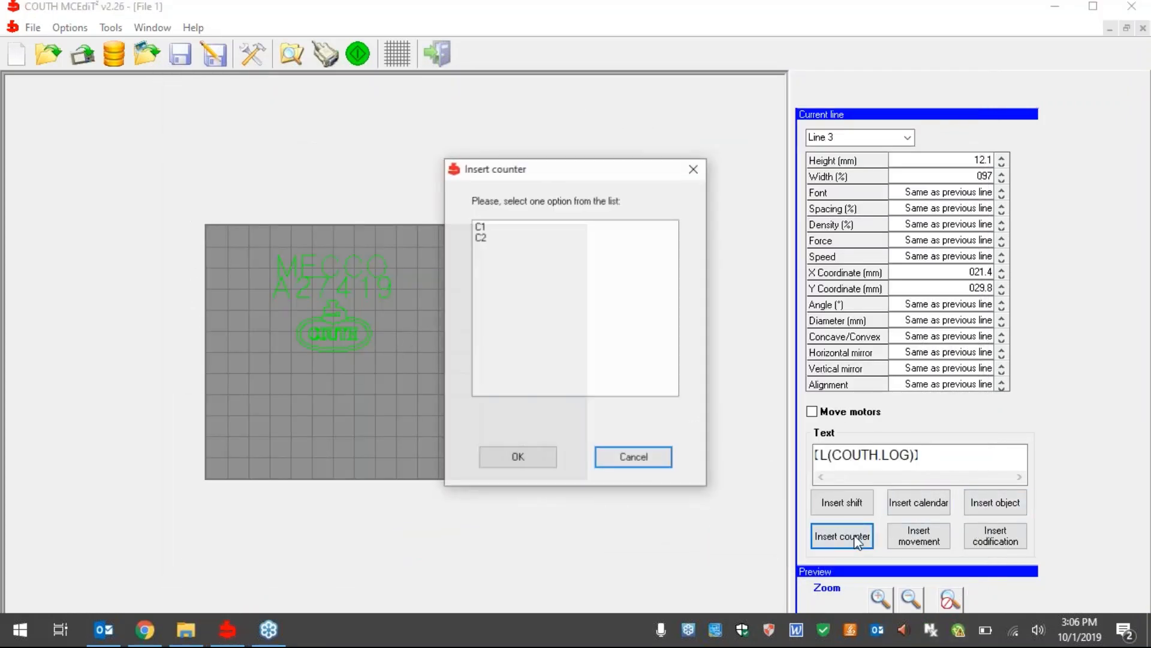
click(486, 226)
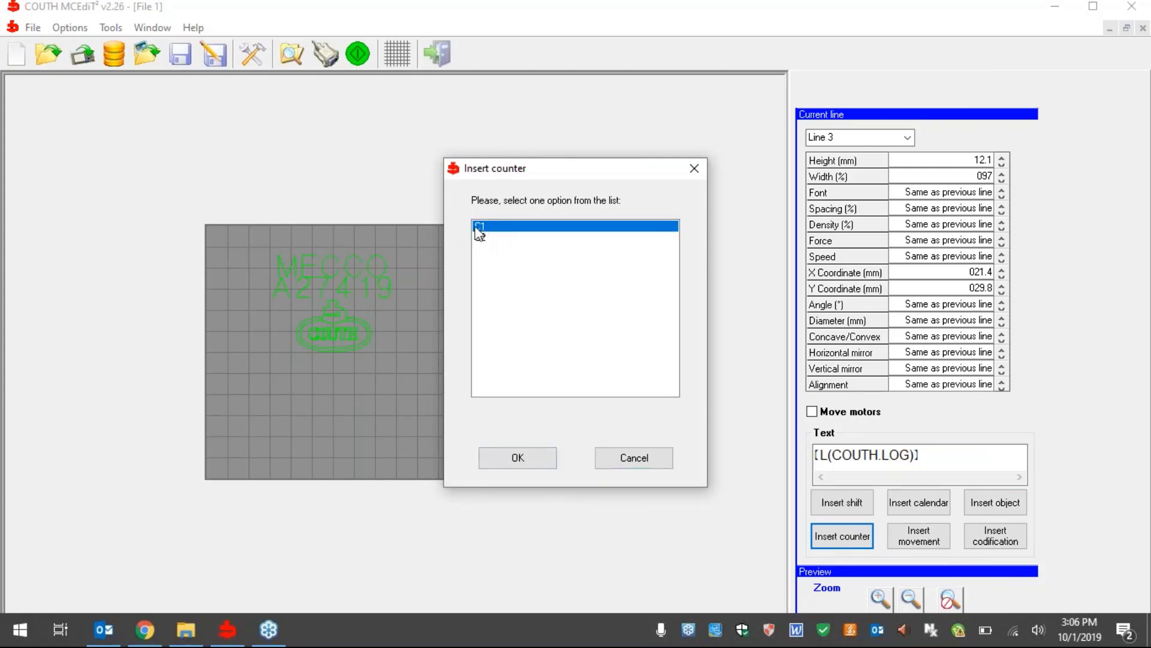
click(532, 459)
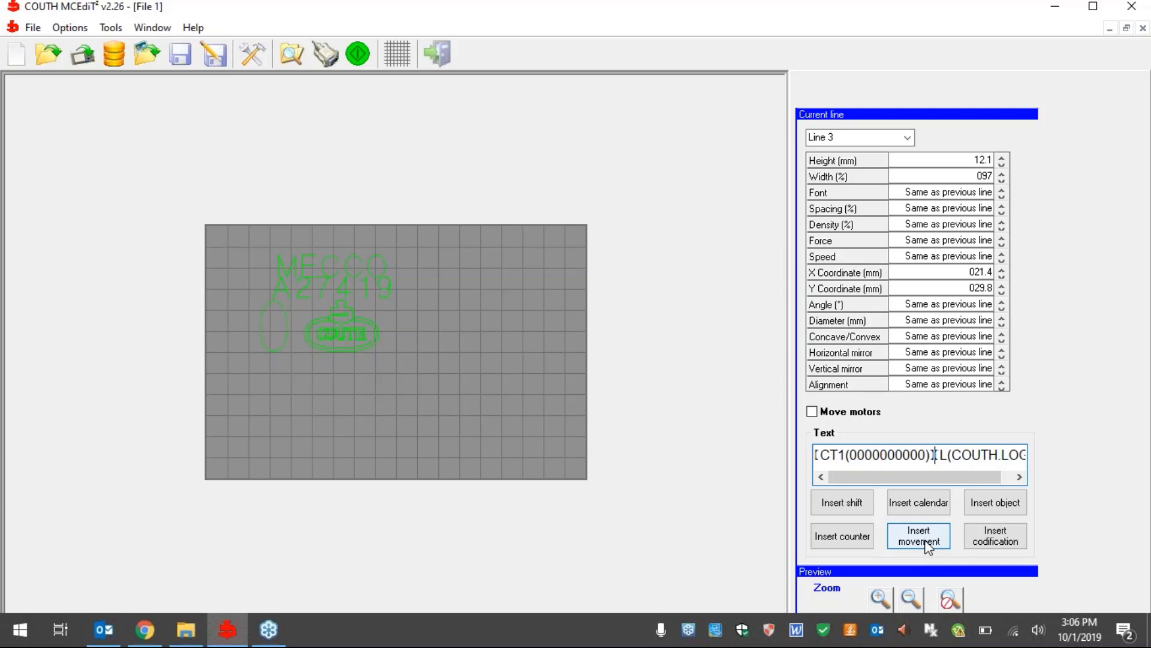
Browse the machine movements list and close it without inserting any movement.
click(917, 539)
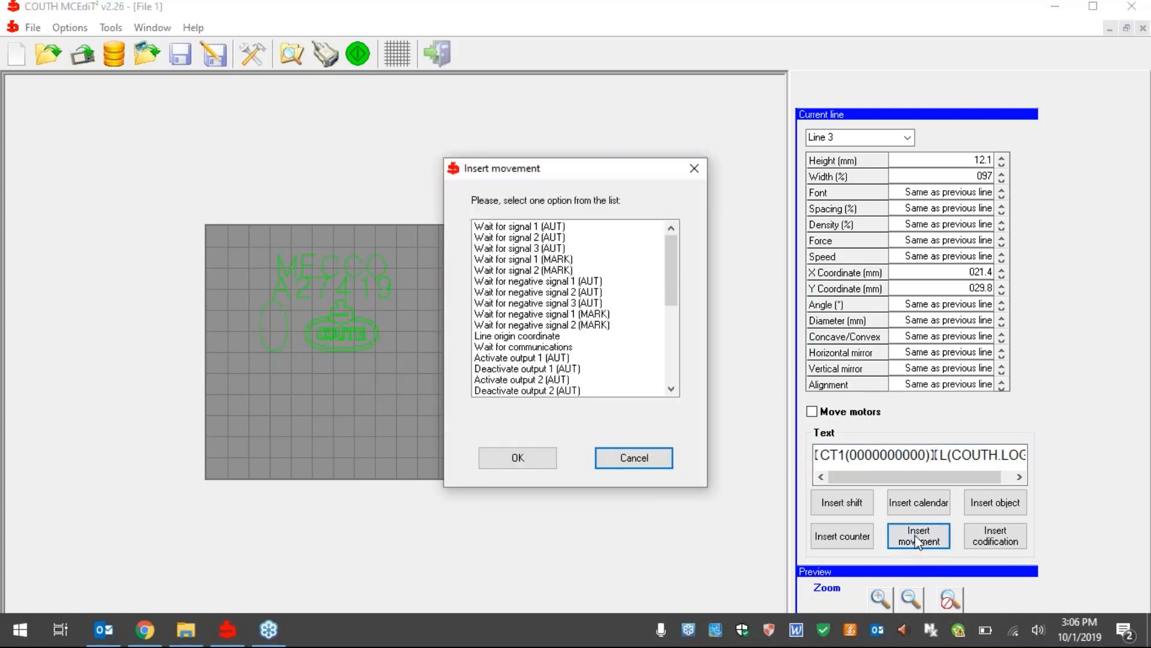
scroll(587, 277, down, 5)
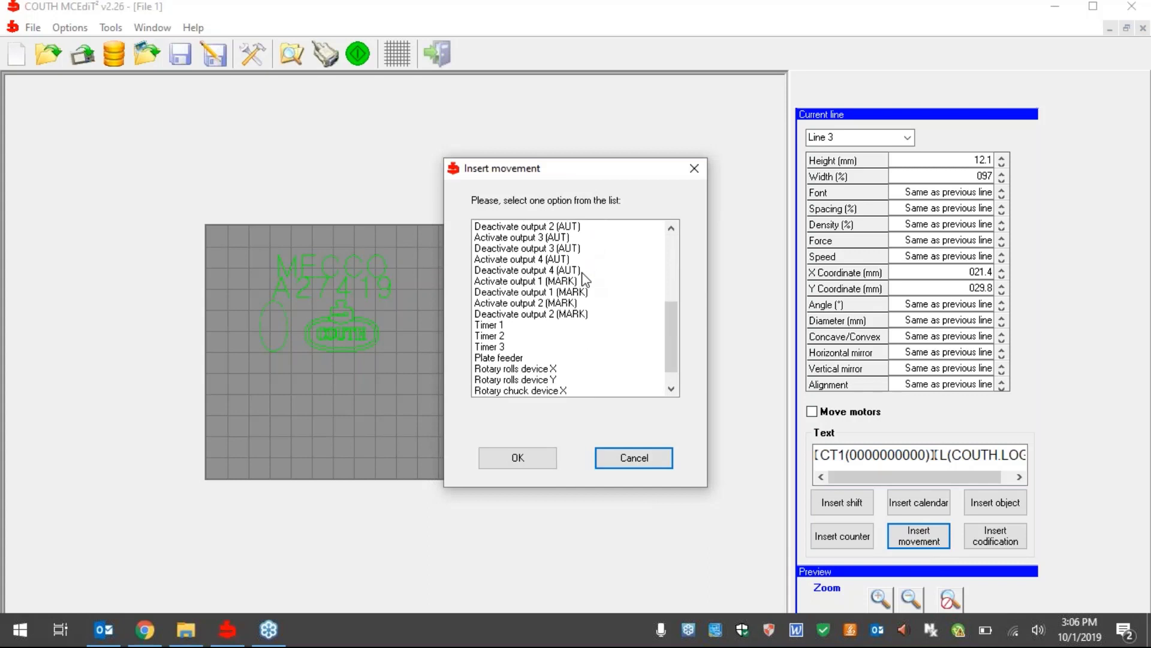
click(695, 168)
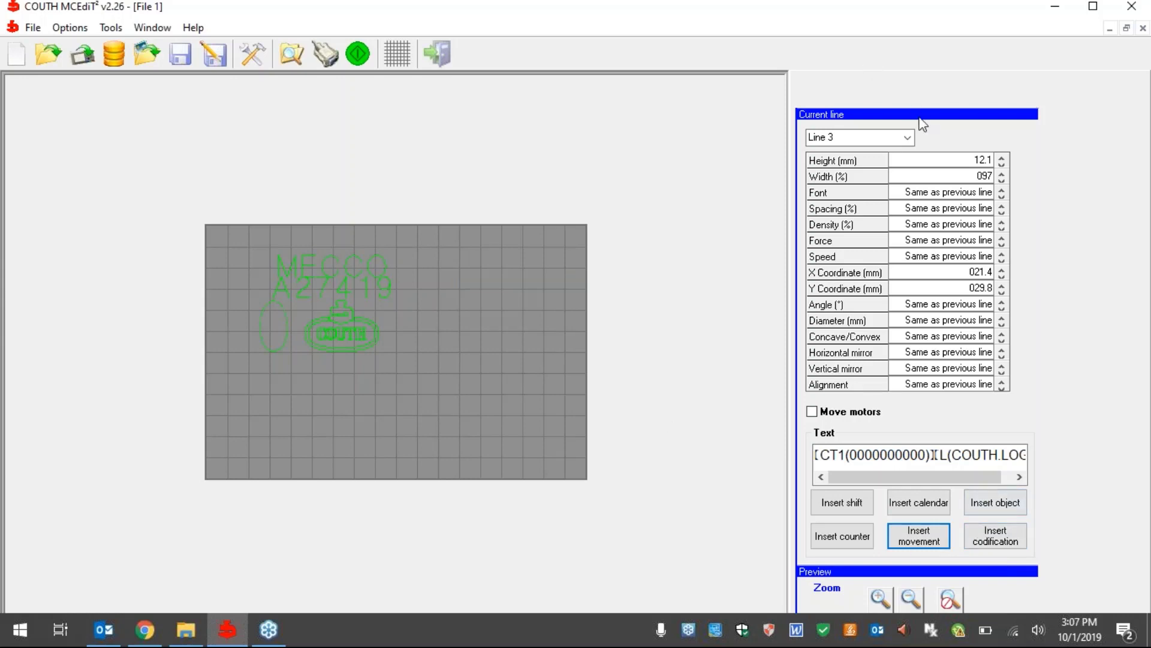
Put a Square DataMatrix on line 5 encoding 'MECCO 1889', giving [DMS(MECCO 1889)].
click(907, 138)
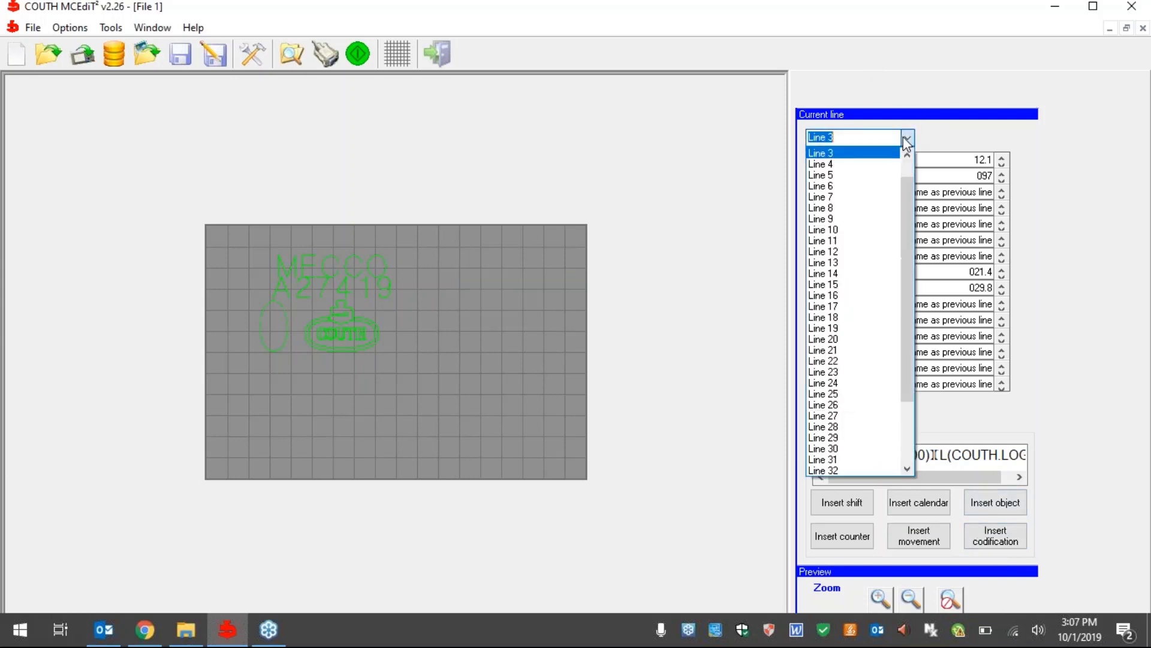
click(848, 175)
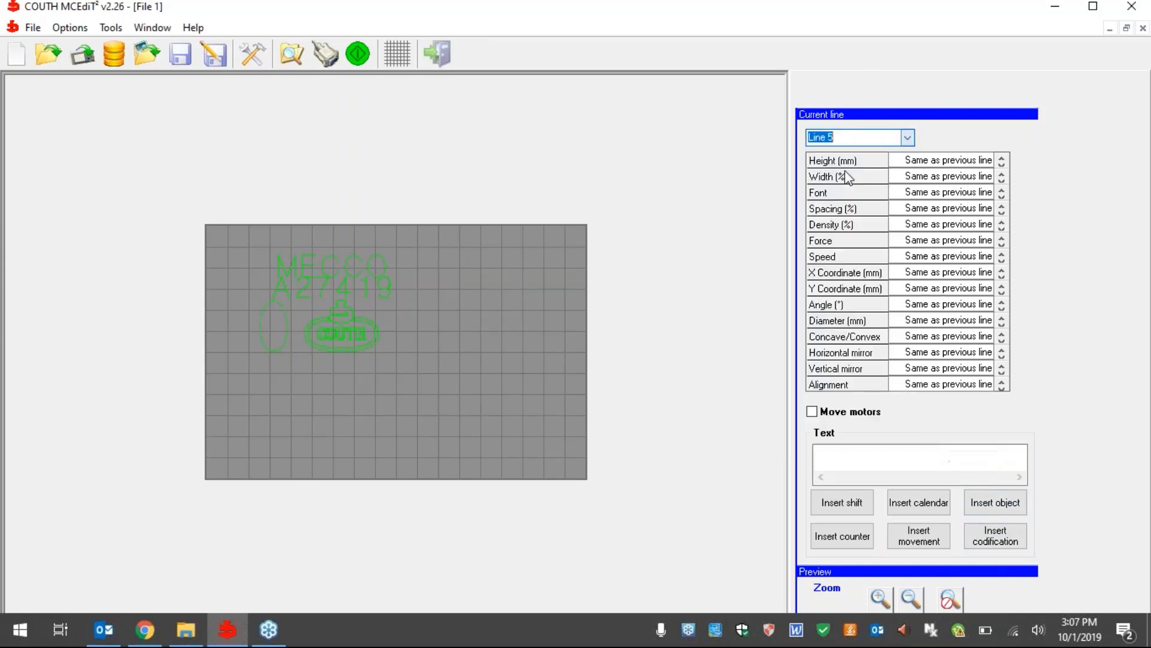
click(1013, 539)
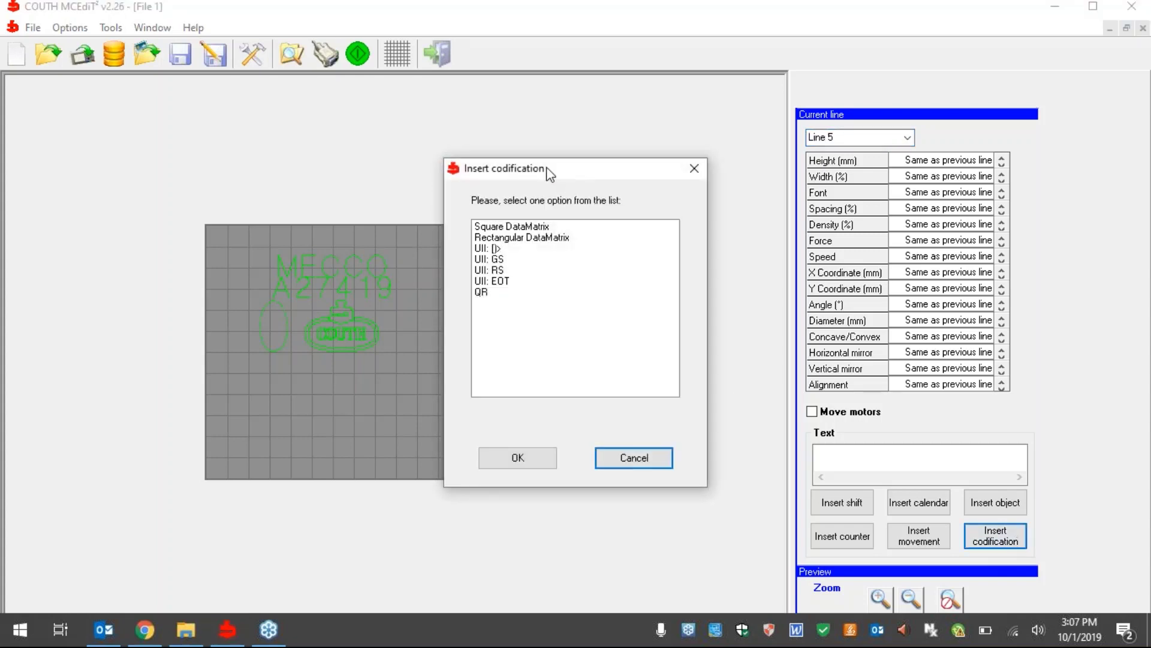
click(530, 227)
click(533, 238)
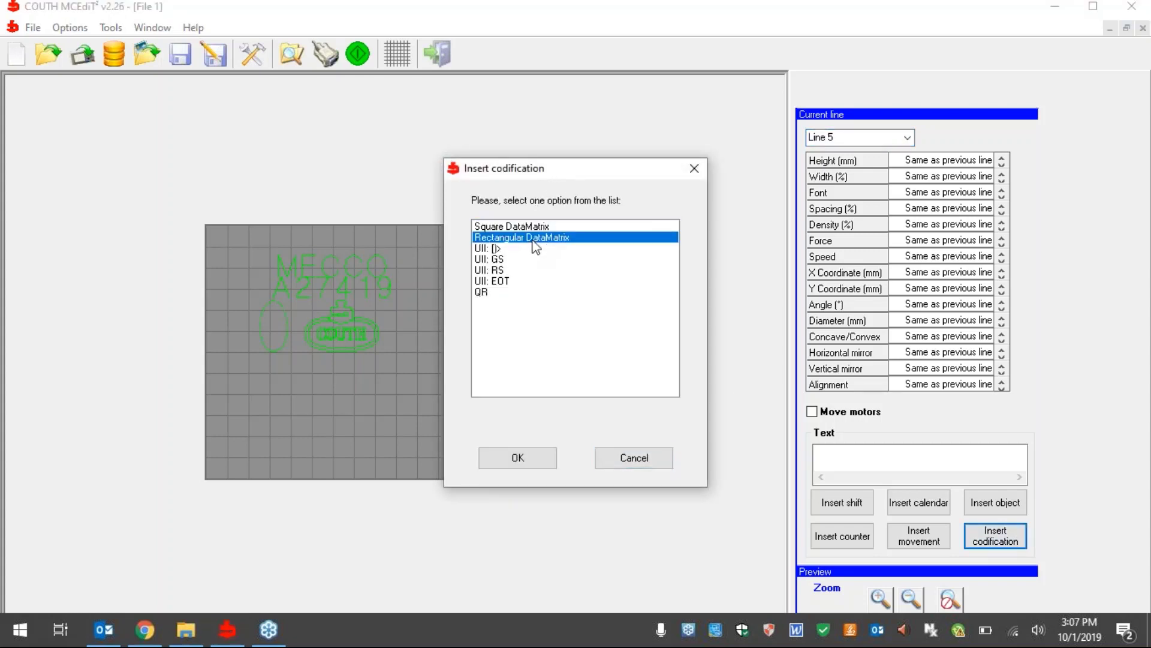
click(490, 292)
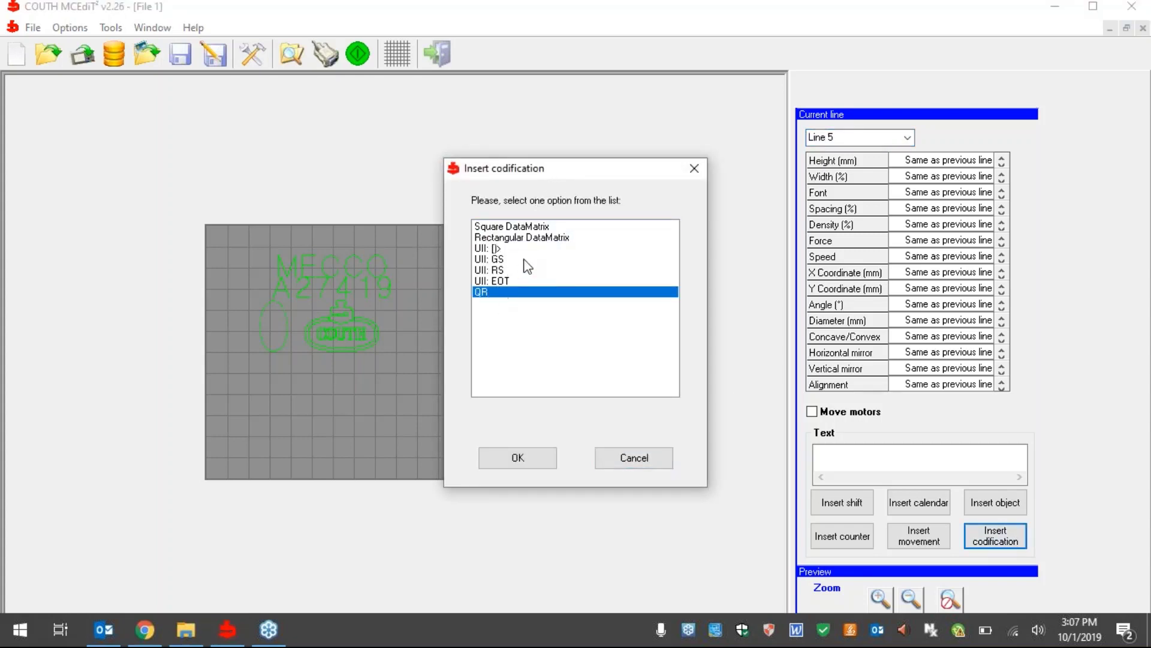
click(533, 238)
click(534, 228)
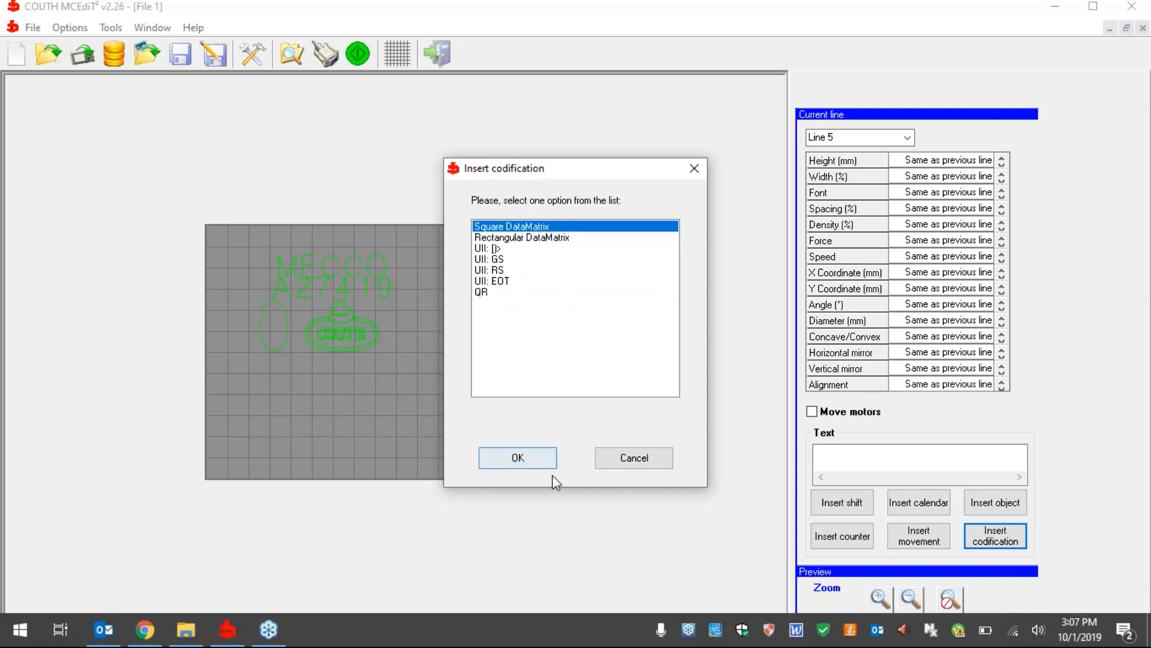
click(516, 458)
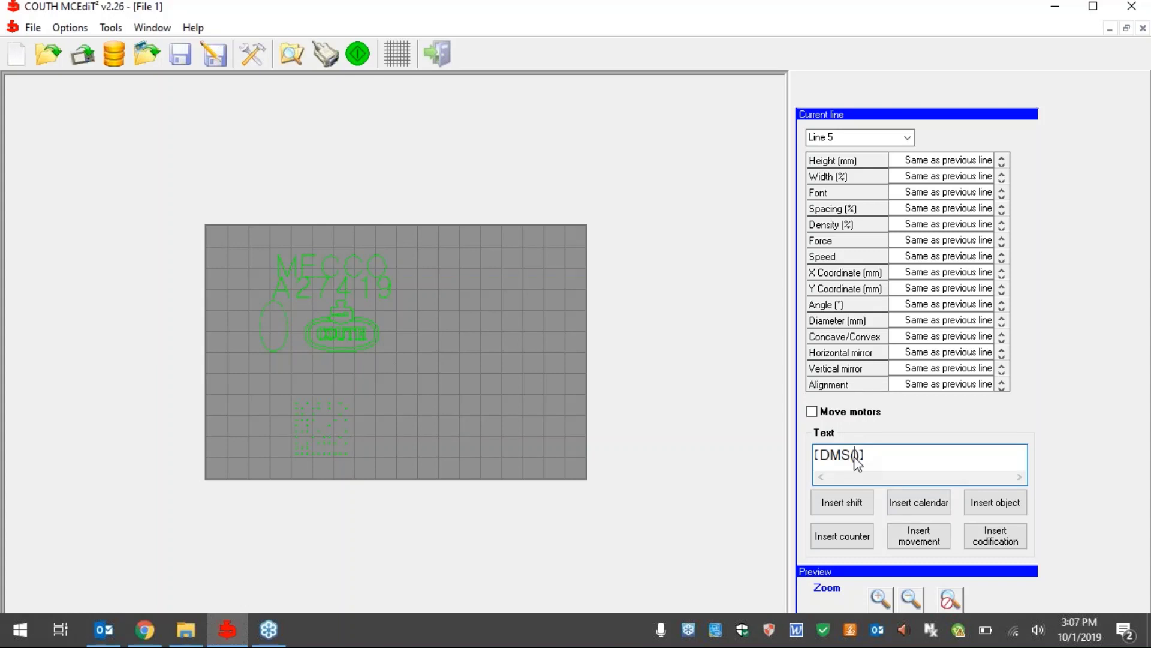
text(MECCO 1889)
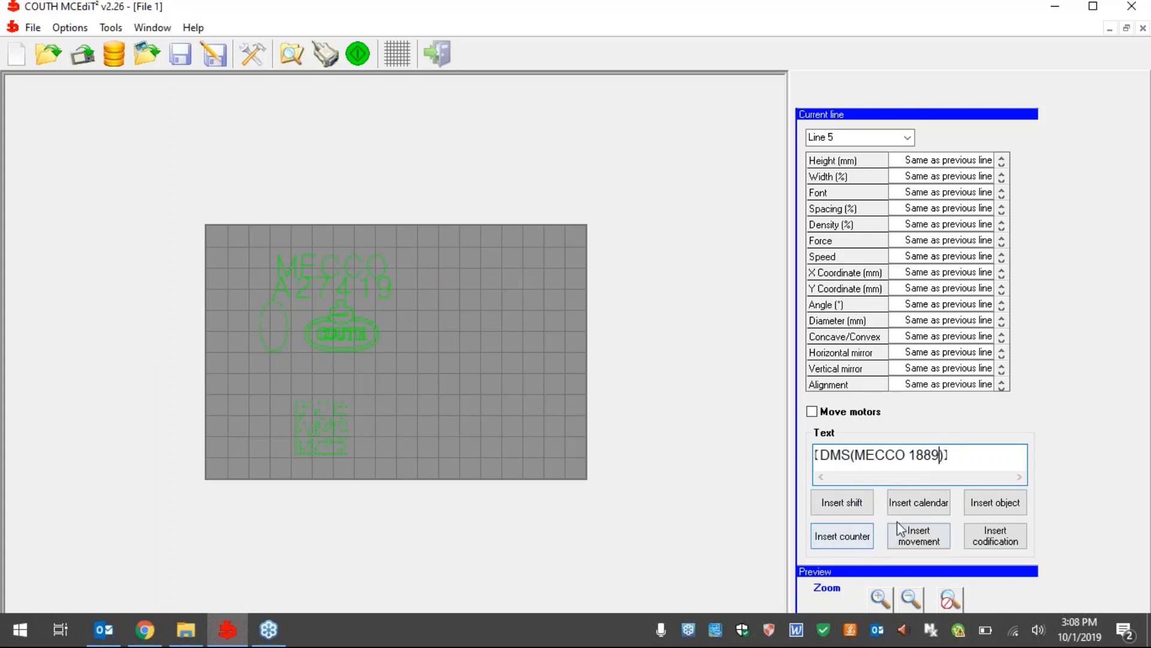
Embed the Day of year(ddd) code after 'MECCO 1889' in the DataMatrix data.
click(927, 512)
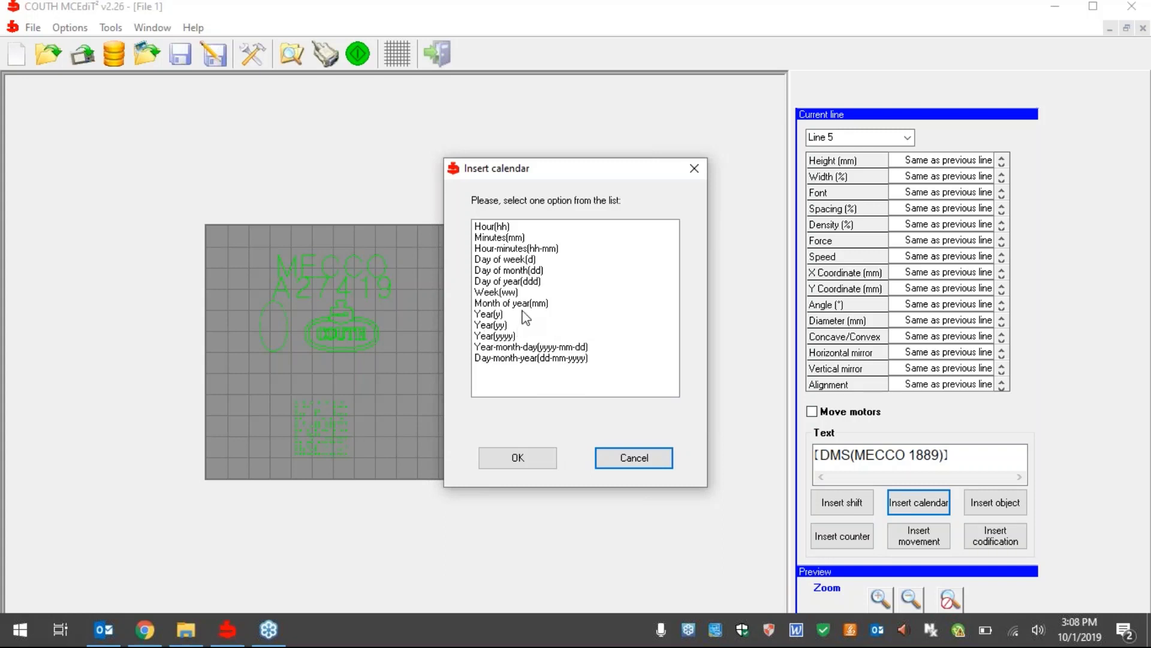
click(531, 281)
click(536, 460)
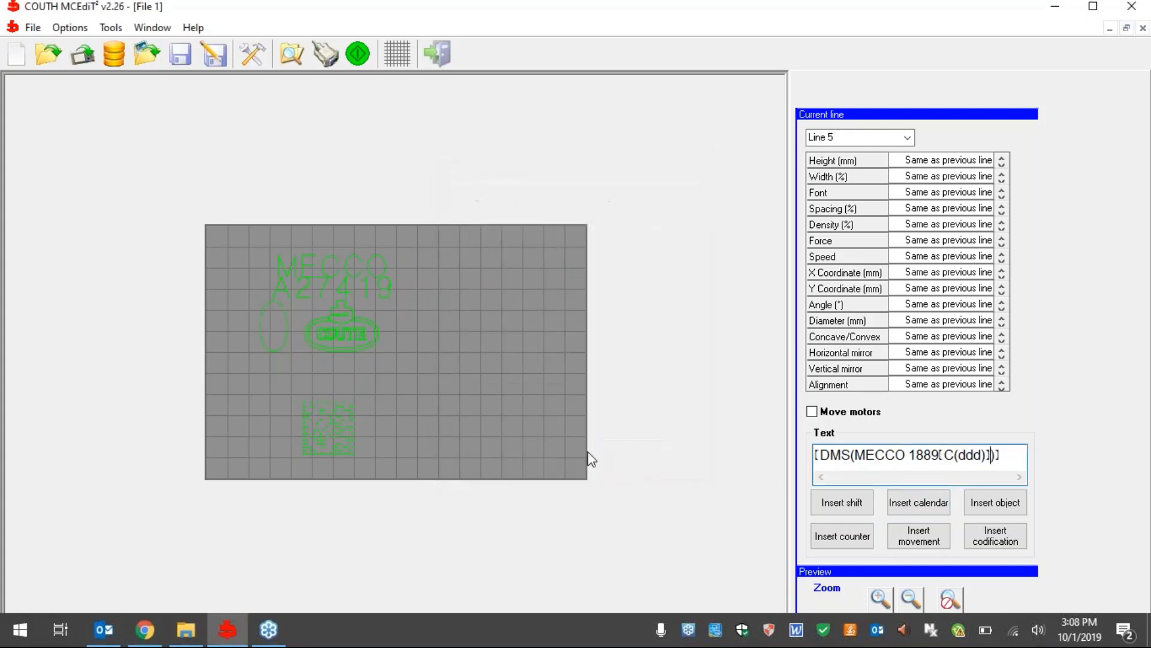